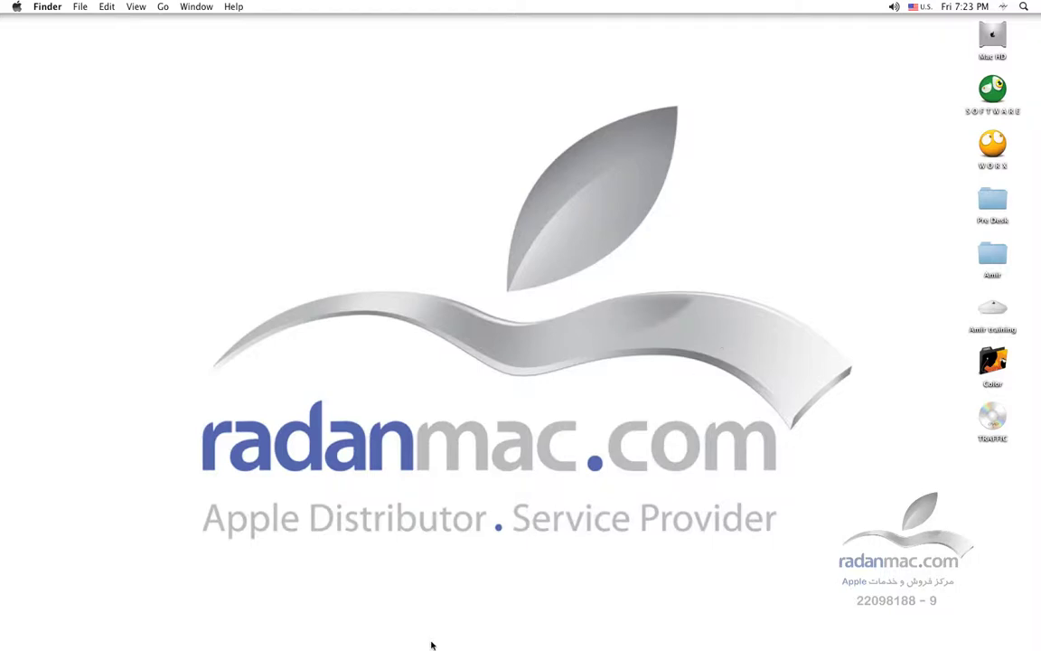
Step: Bring Final Cut Pro to the front from the Dock, showing the Sequence 1 timeline
{"action": "mouse_move", "coordinate": [430, 647]}
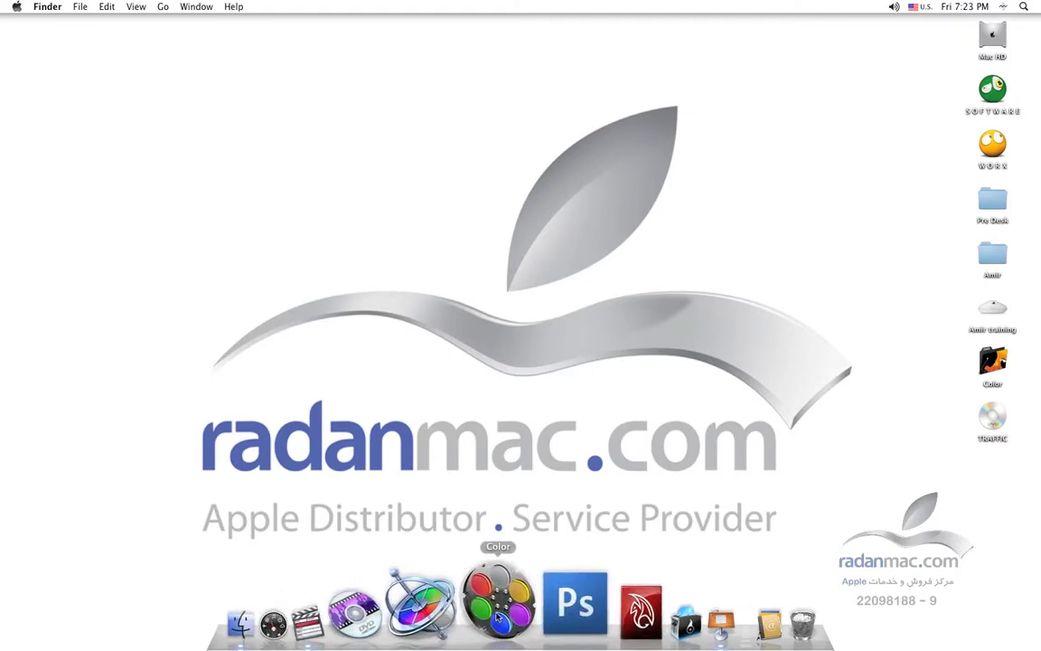
{"action": "left_click", "coordinate": [396, 599]}
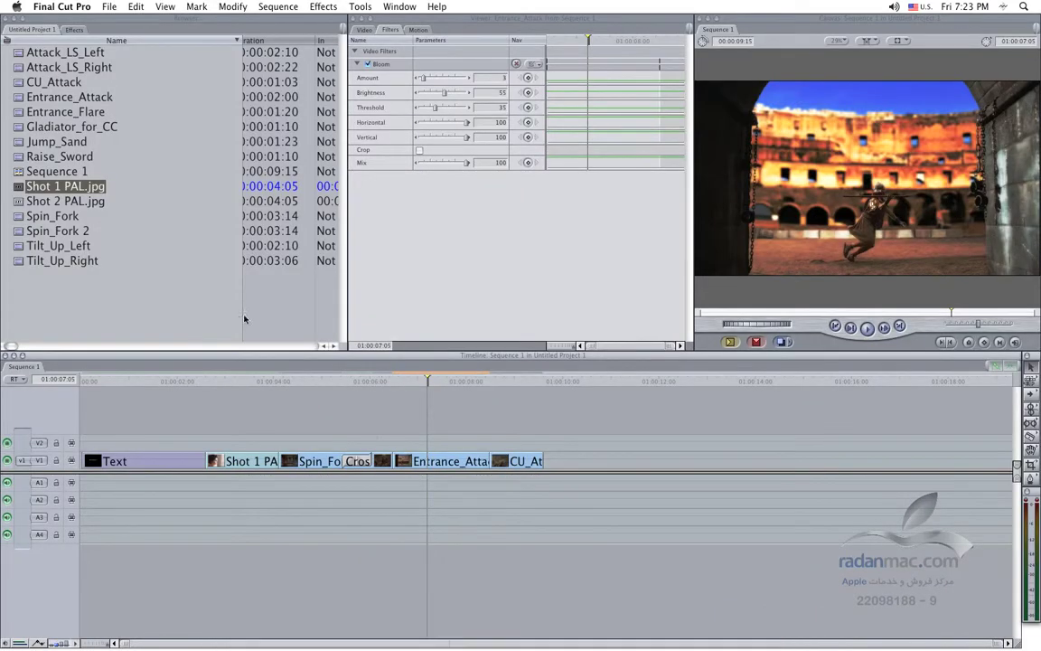
{"action": "left_click", "coordinate": [182, 380]}
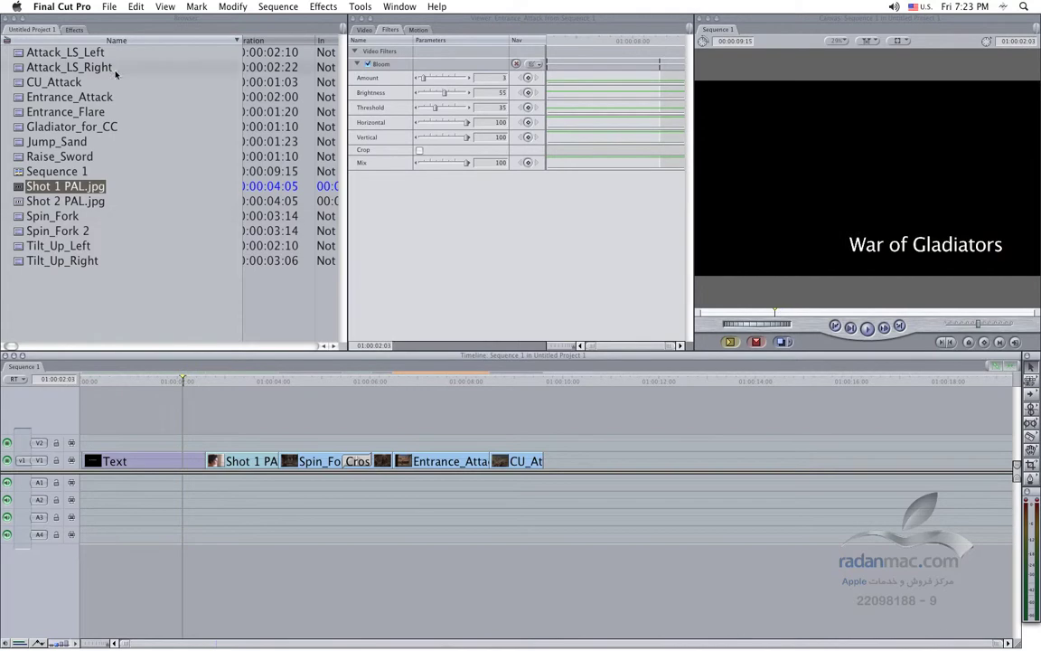
{"action": "left_click", "coordinate": [107, 6]}
{"action": "mouse_move", "coordinate": [174, 203]}
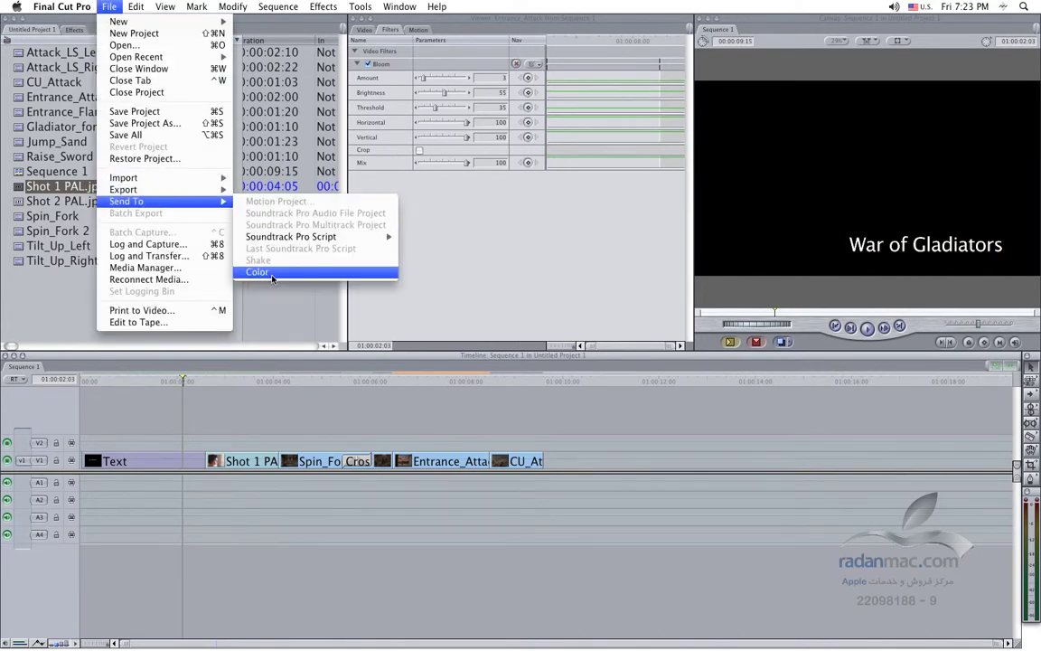
{"action": "left_click", "coordinate": [177, 441]}
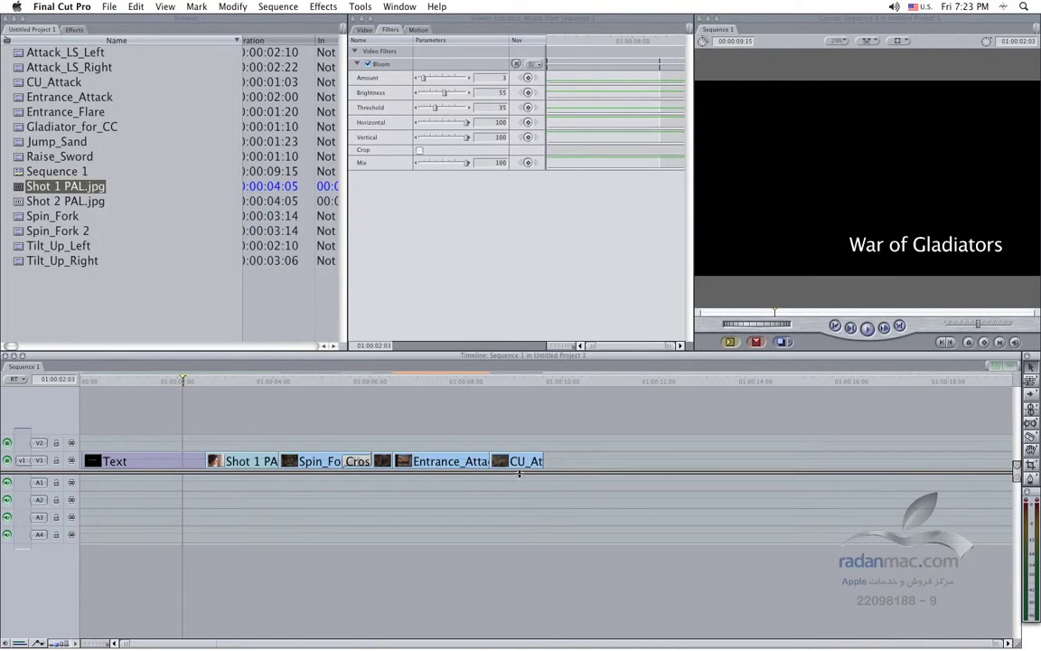
{"action": "mouse_move", "coordinate": [343, 381]}
{"action": "left_mouse_down"}
{"action": "mouse_move", "coordinate": [313, 381]}
{"action": "mouse_move", "coordinate": [343, 382]}
{"action": "left_mouse_up"}
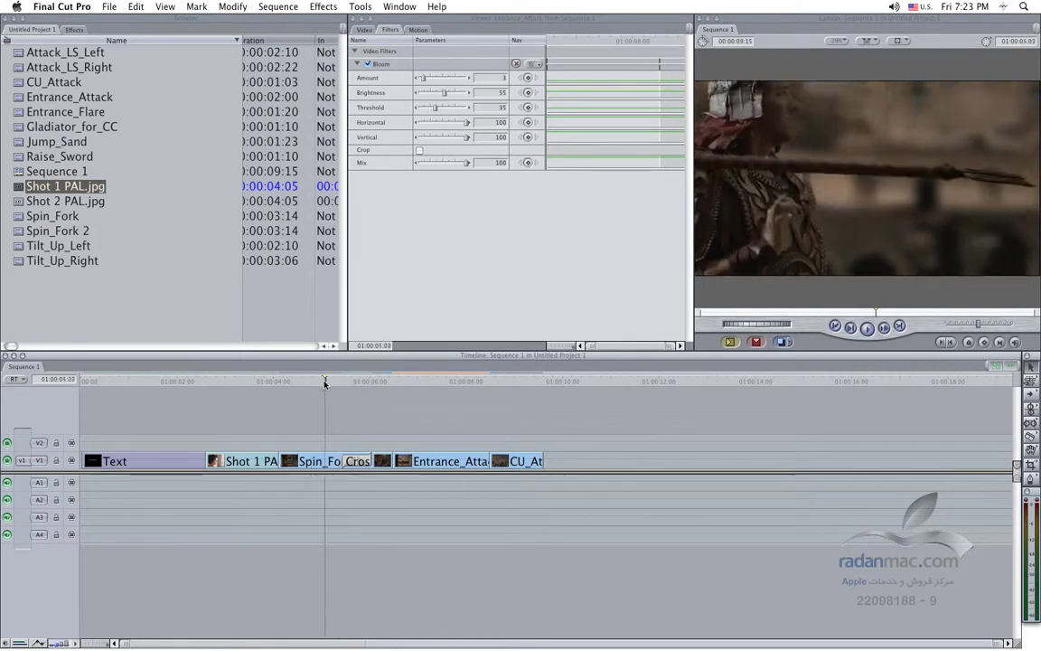
{"action": "key", "text": "super+Tab"}
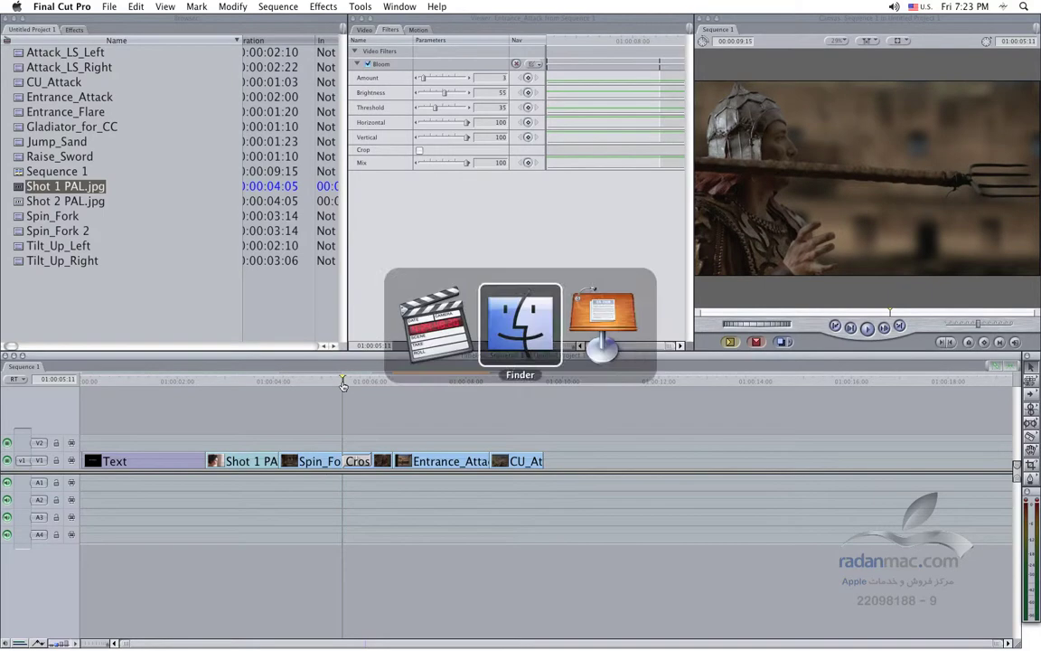
{"action": "key", "text": "super+Tab"}
{"action": "left_click", "coordinate": [731, 322]}
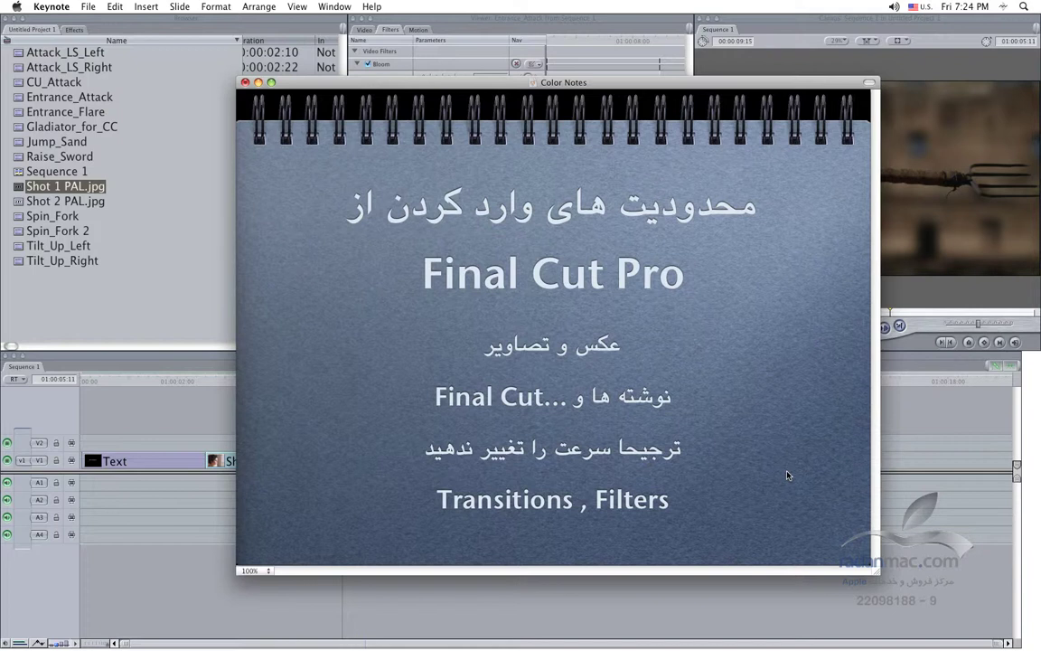
{"action": "left_click", "coordinate": [935, 432]}
{"action": "mouse_move", "coordinate": [345, 381]}
{"action": "left_mouse_down"}
{"action": "mouse_move", "coordinate": [360, 381]}
{"action": "mouse_move", "coordinate": [230, 392]}
{"action": "left_mouse_up"}
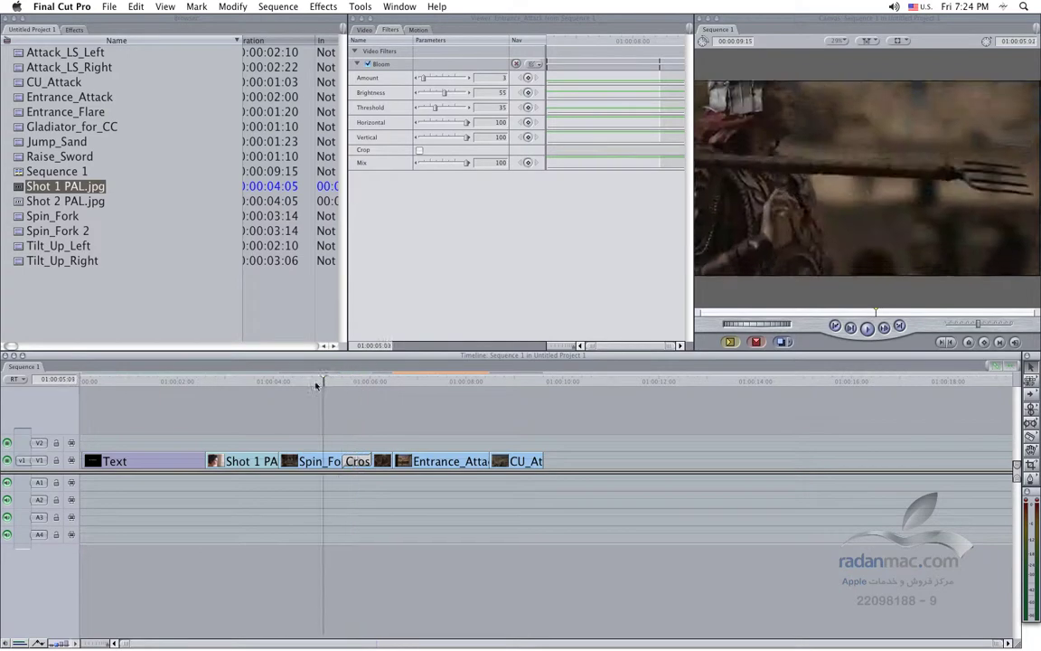
Step: Play Sequence 1, show Entrance_Attack's picture in the Viewer, and bring up the Render generators
{"action": "key", "text": "space"}
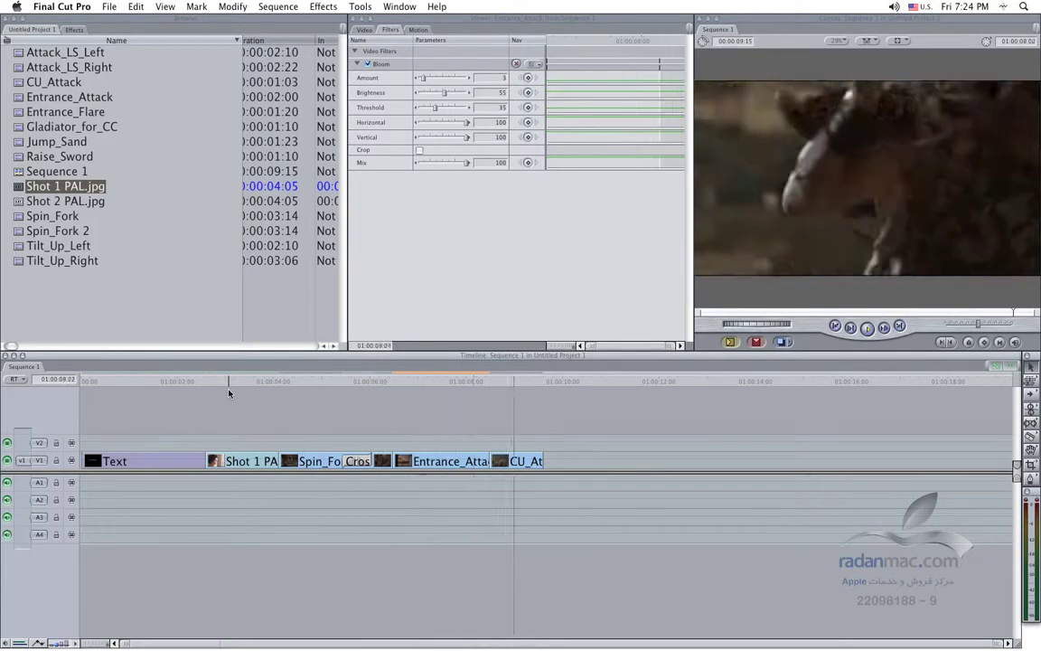
{"action": "left_click_drag", "start_coordinate": [514, 379], "coordinate": [250, 394]}
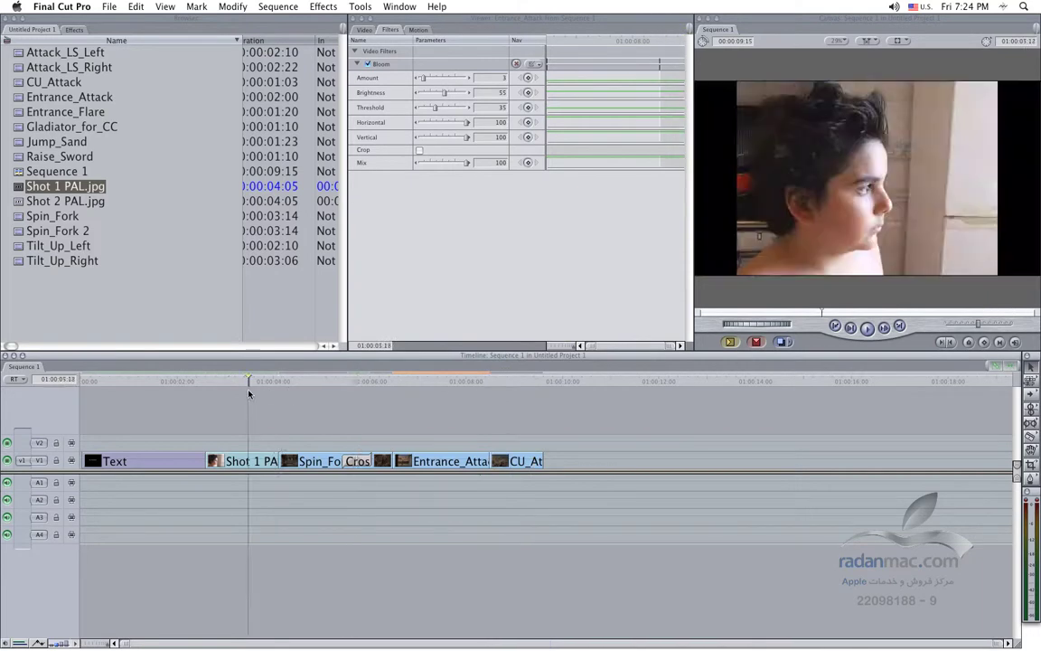
{"action": "left_click", "coordinate": [364, 30]}
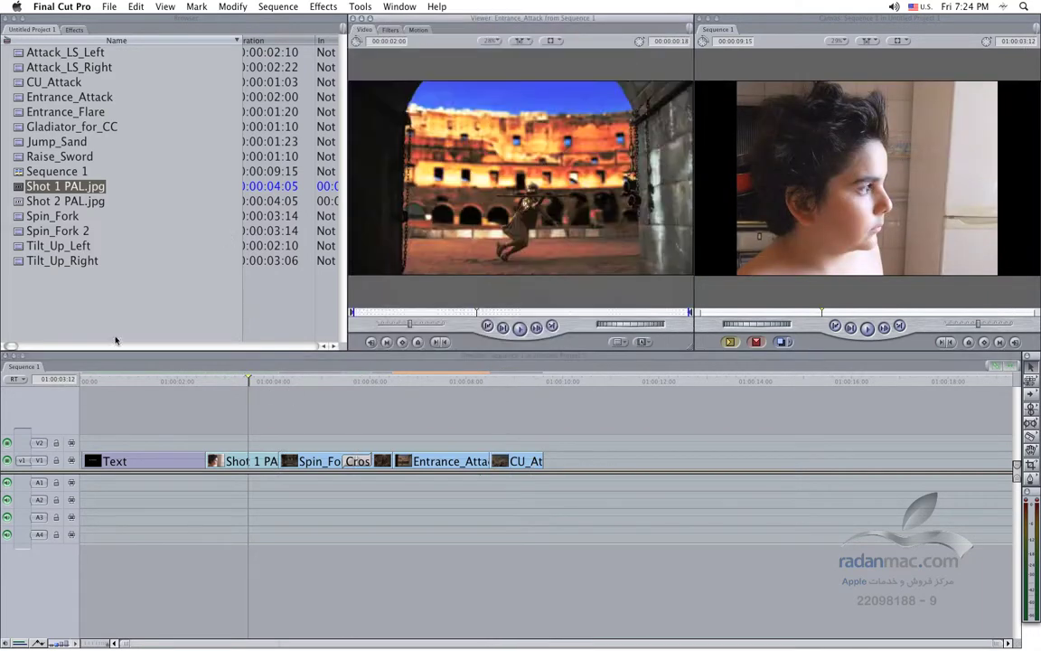
{"action": "left_click_drag", "start_coordinate": [178, 387], "coordinate": [140, 386]}
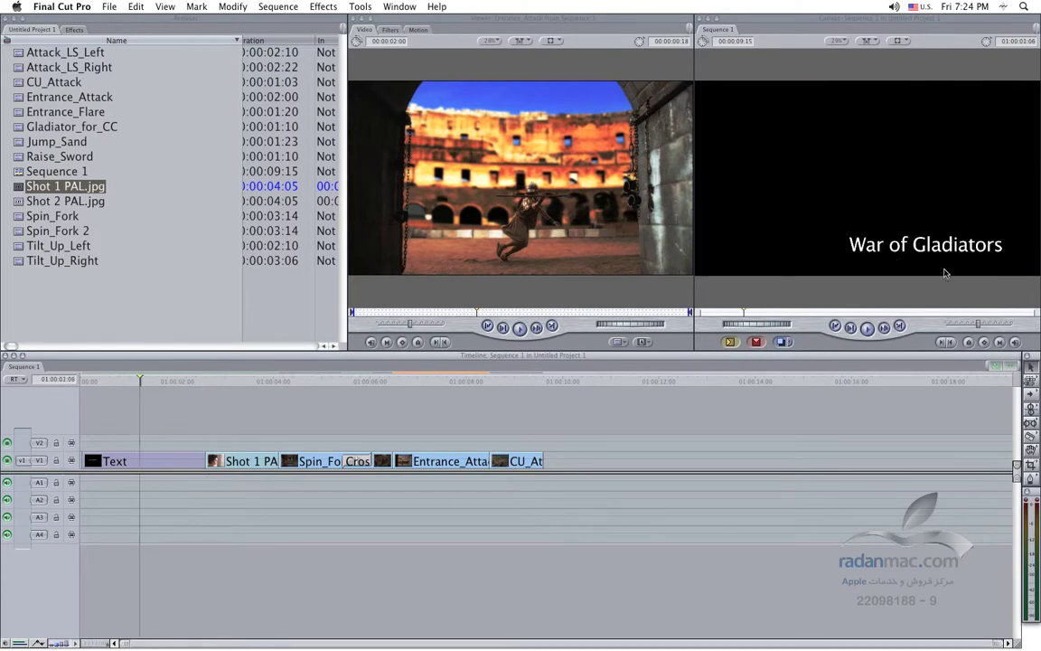
{"action": "left_click", "coordinate": [651, 344]}
{"action": "mouse_move", "coordinate": [687, 396]}
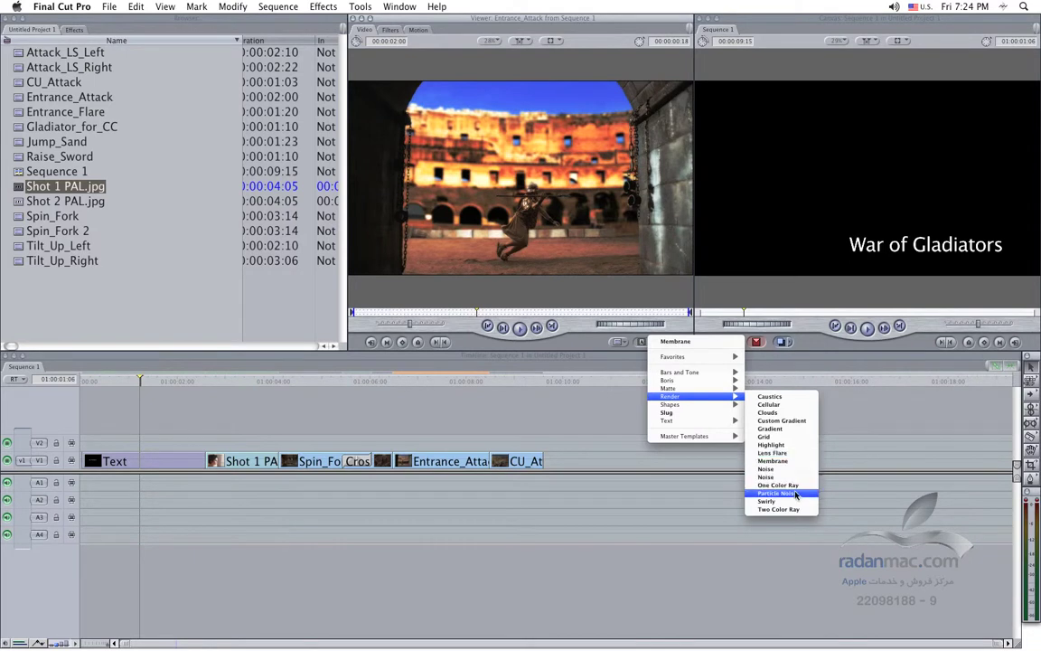
Step: Place a Gradient generator after CU_Attack, blade it at the playhead and delete the leftover
{"action": "left_click", "coordinate": [771, 428]}
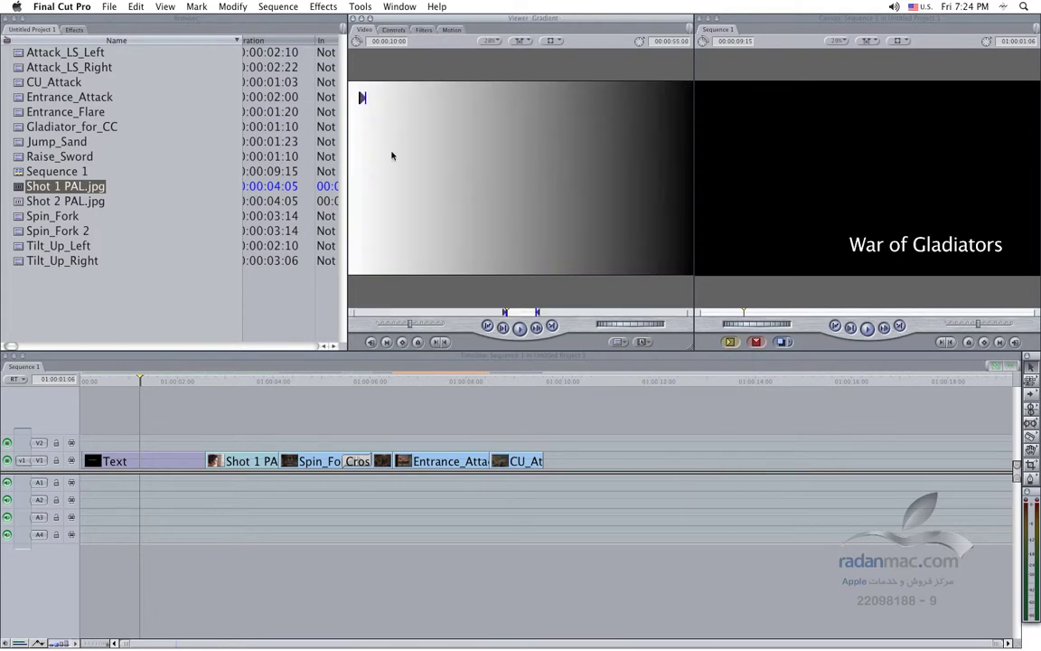
{"action": "left_click_drag", "start_coordinate": [391, 157], "coordinate": [552, 461]}
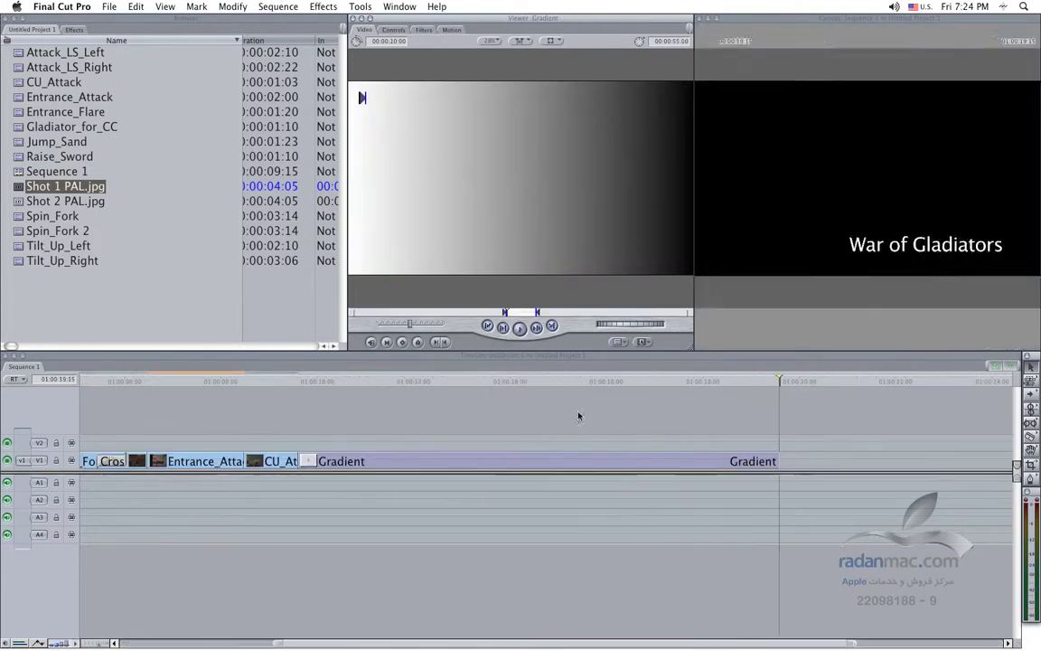
{"action": "left_click", "coordinate": [407, 411]}
{"action": "key", "text": "ctrl+v"}
{"action": "key", "text": "x"}
{"action": "key", "text": "Delete"}
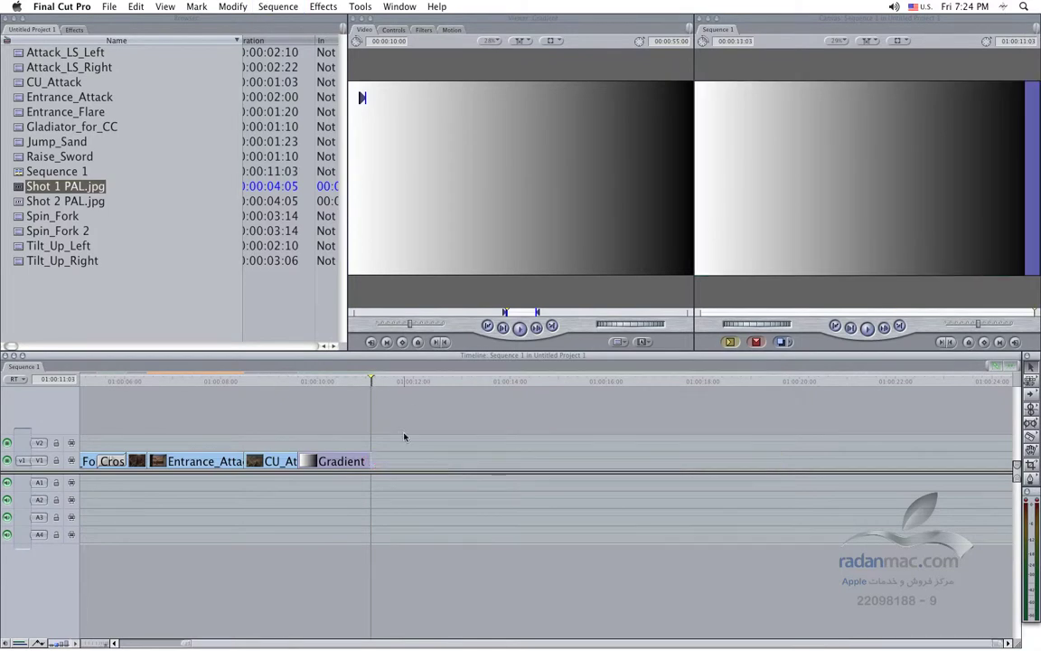
{"action": "left_click", "coordinate": [334, 380]}
{"action": "scroll", "coordinate": [392, 462], "scroll_direction": "left", "scroll_amount": 5}
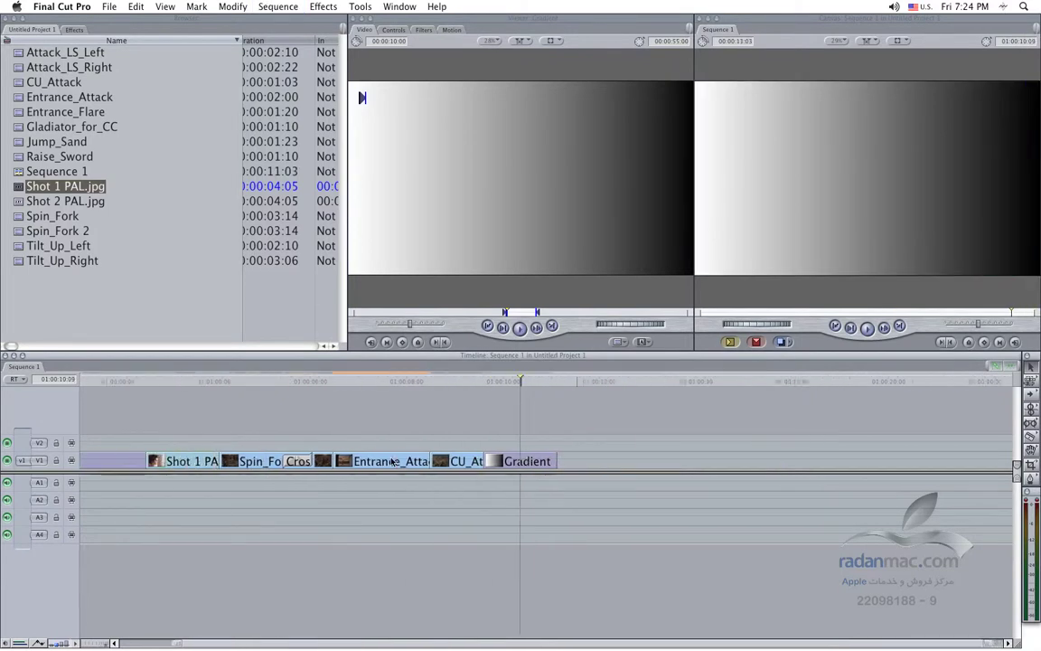
{"action": "scroll", "coordinate": [392, 462], "scroll_direction": "left", "scroll_amount": 3}
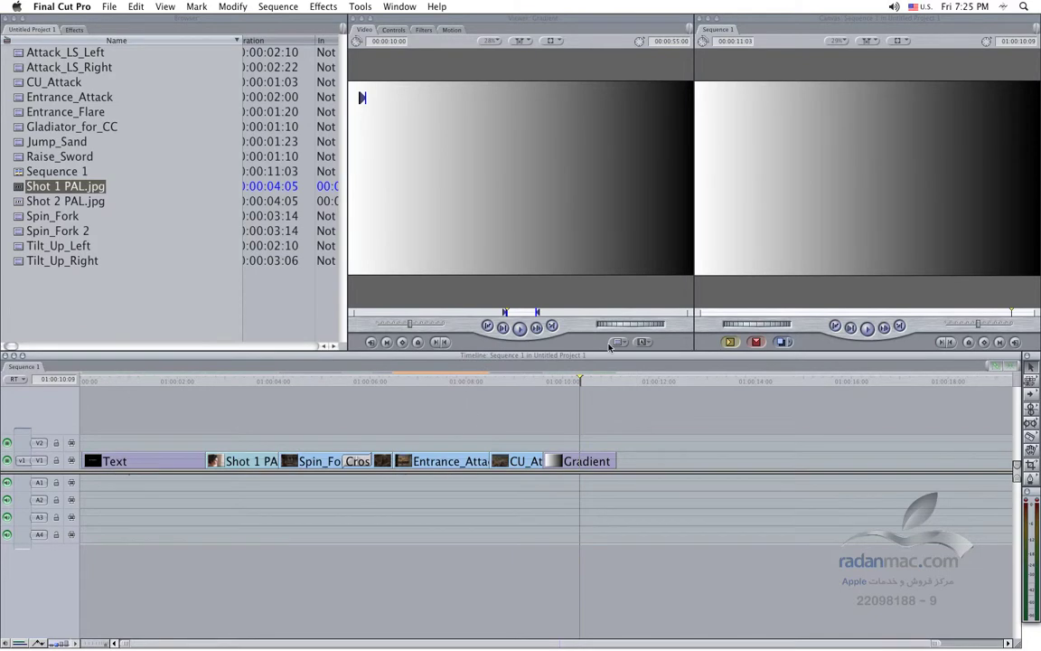
Step: Browse the Effects tab's Video Generators bins, including Shapes and Render, then return to the clip list
{"action": "left_click", "coordinate": [641, 341]}
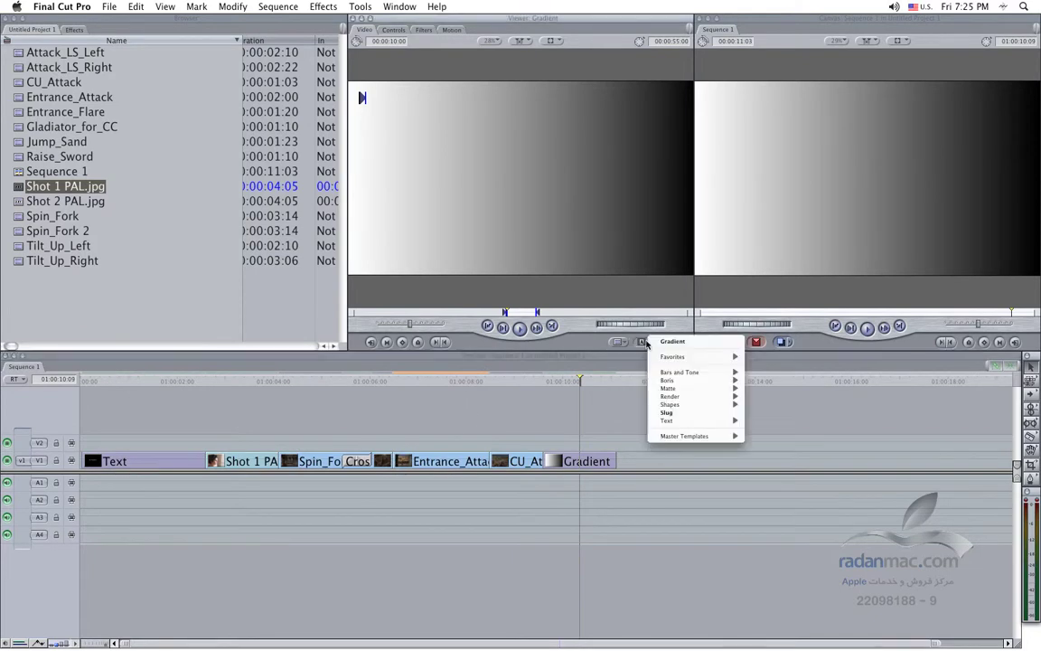
{"action": "left_click", "coordinate": [85, 31]}
{"action": "left_click", "coordinate": [77, 29]}
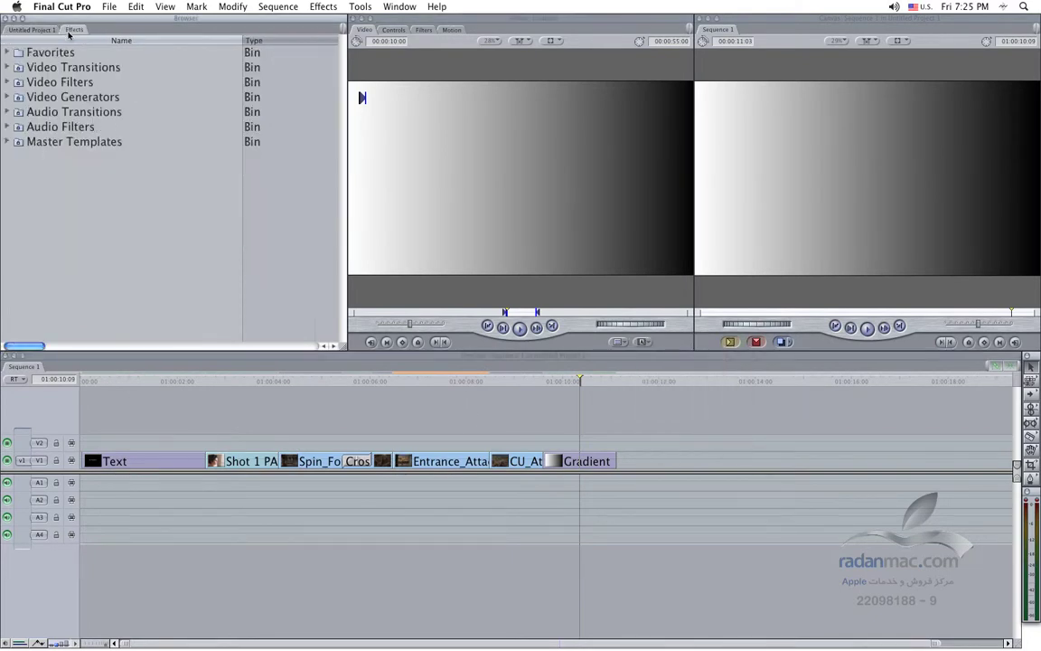
{"action": "left_click", "coordinate": [7, 97]}
{"action": "left_click", "coordinate": [50, 175]}
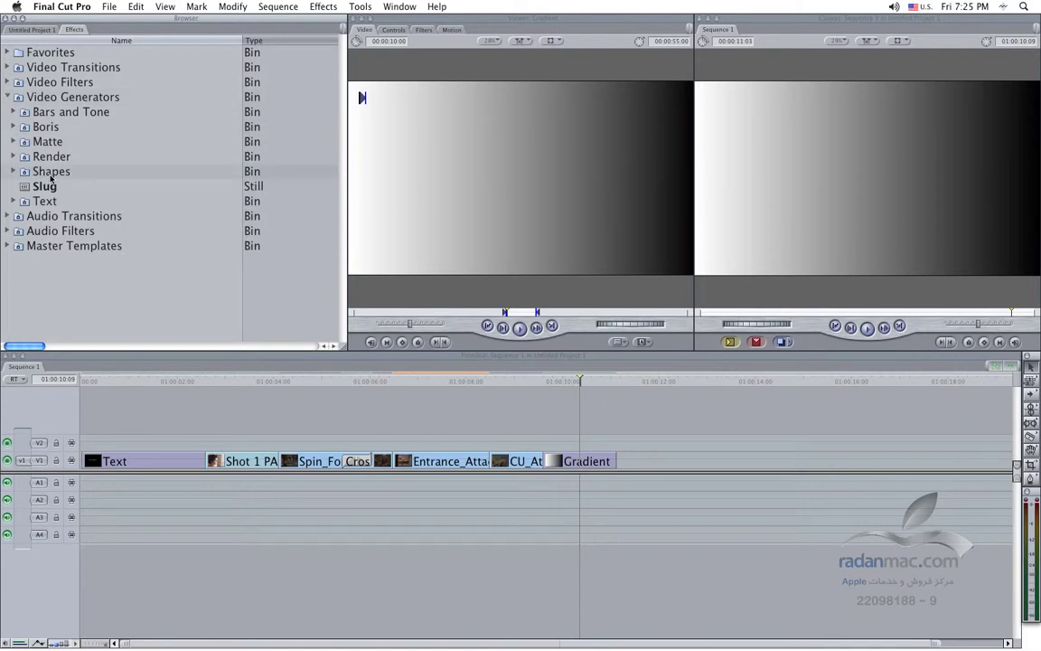
{"action": "left_click", "coordinate": [28, 156]}
{"action": "left_click", "coordinate": [15, 157]}
{"action": "left_click", "coordinate": [15, 158]}
{"action": "left_click", "coordinate": [41, 31]}
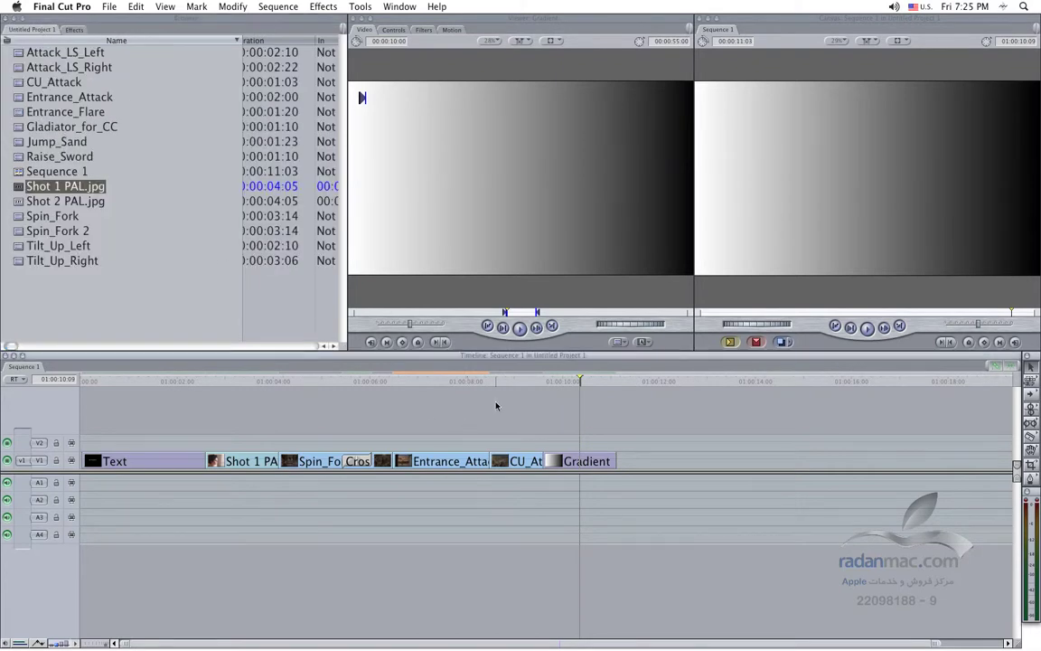
Step: Compare Entrance_Attack's Bloom filter off and on, leave it enabled, then select CU_Attack
{"action": "left_click_drag", "start_coordinate": [467, 383], "coordinate": [437, 381]}
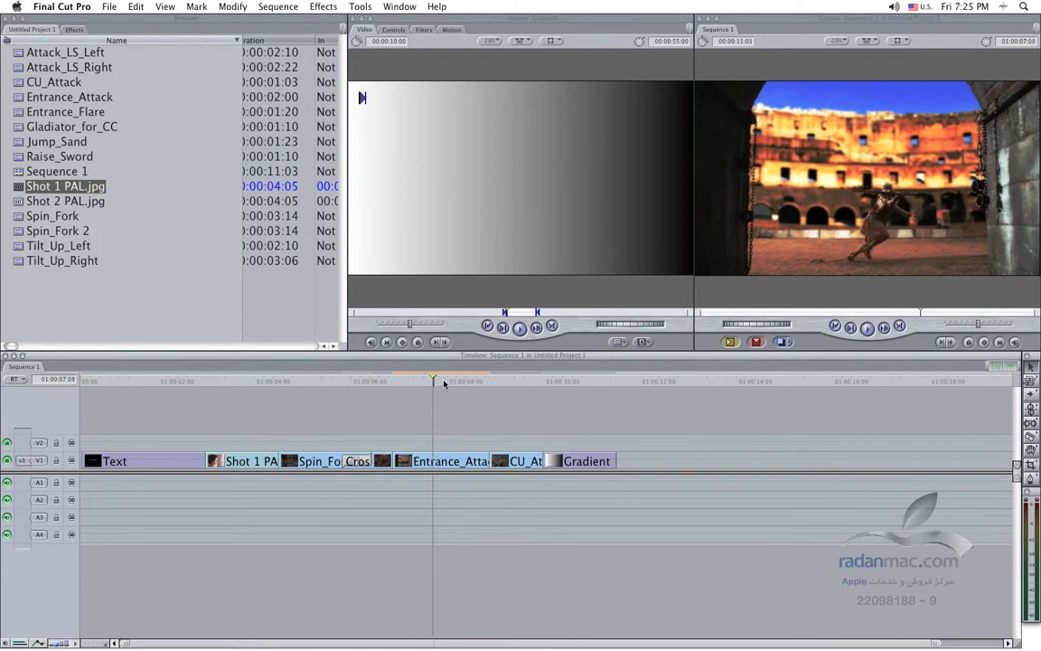
{"action": "left_click_drag", "start_coordinate": [433, 383], "coordinate": [451, 383]}
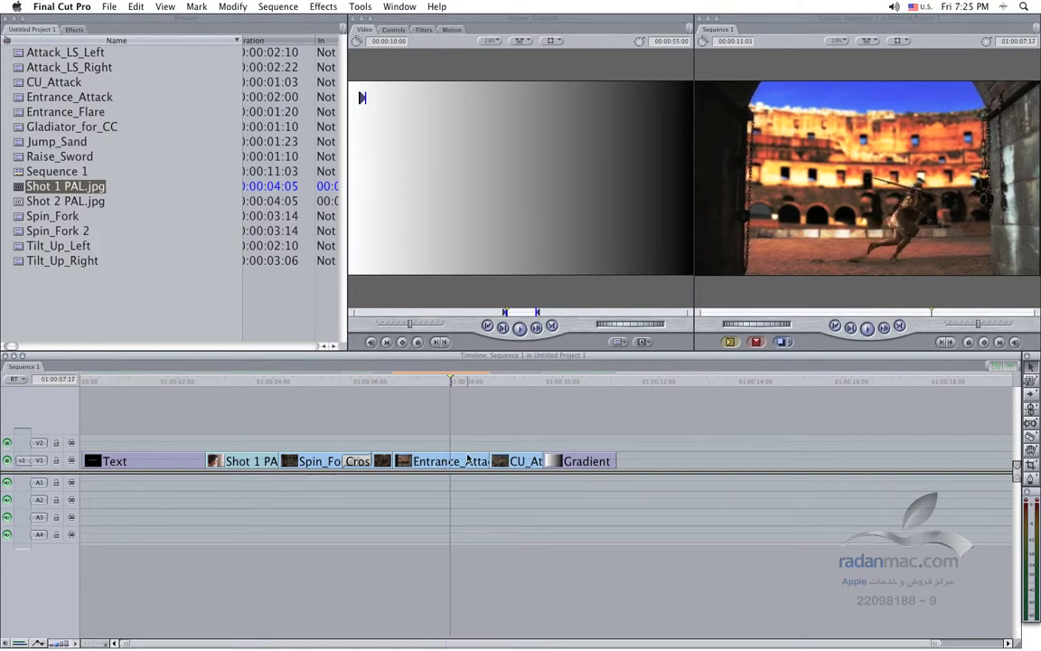
{"action": "double_click", "coordinate": [467, 459]}
{"action": "left_click", "coordinate": [387, 30]}
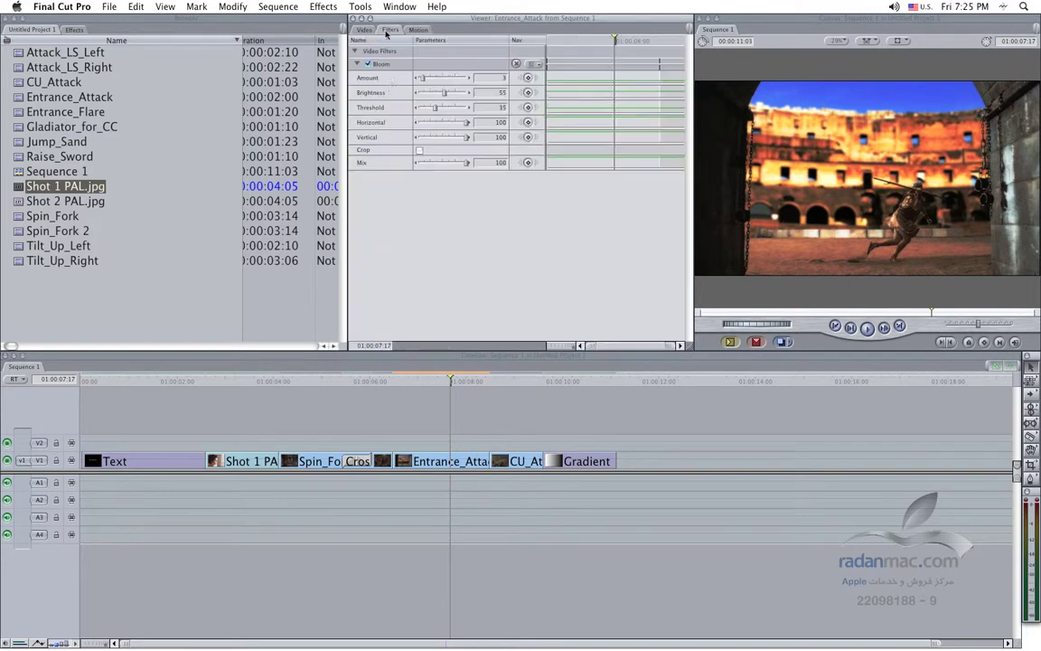
{"action": "left_click", "coordinate": [369, 64]}
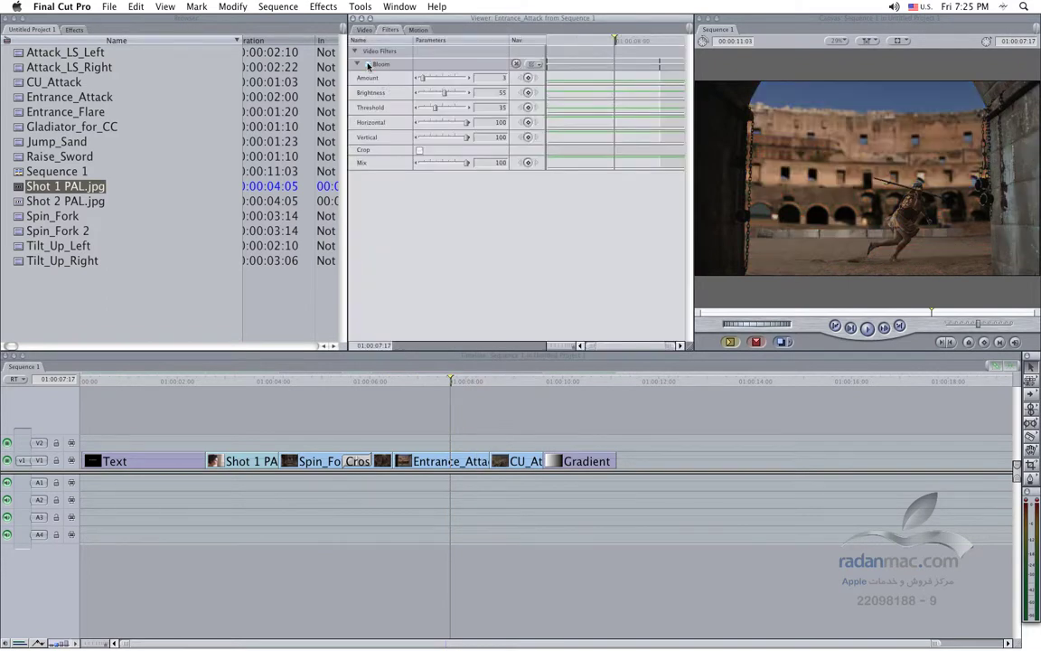
{"action": "left_click", "coordinate": [369, 65]}
{"action": "left_click", "coordinate": [369, 64]}
{"action": "left_click", "coordinate": [368, 64]}
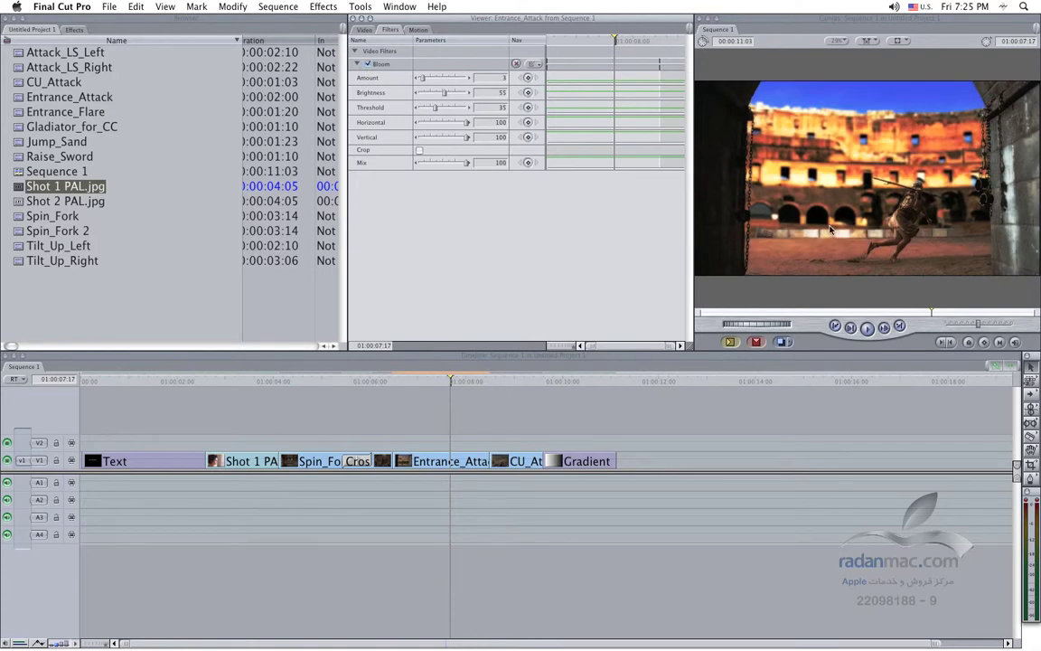
{"action": "left_click", "coordinate": [505, 380]}
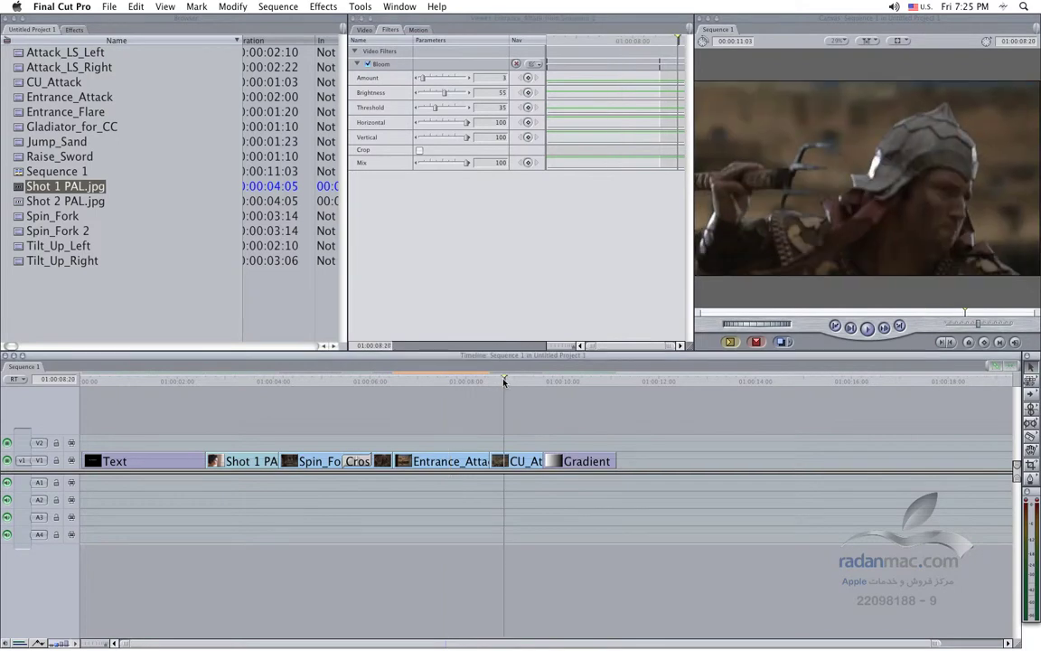
{"action": "left_click", "coordinate": [525, 464]}
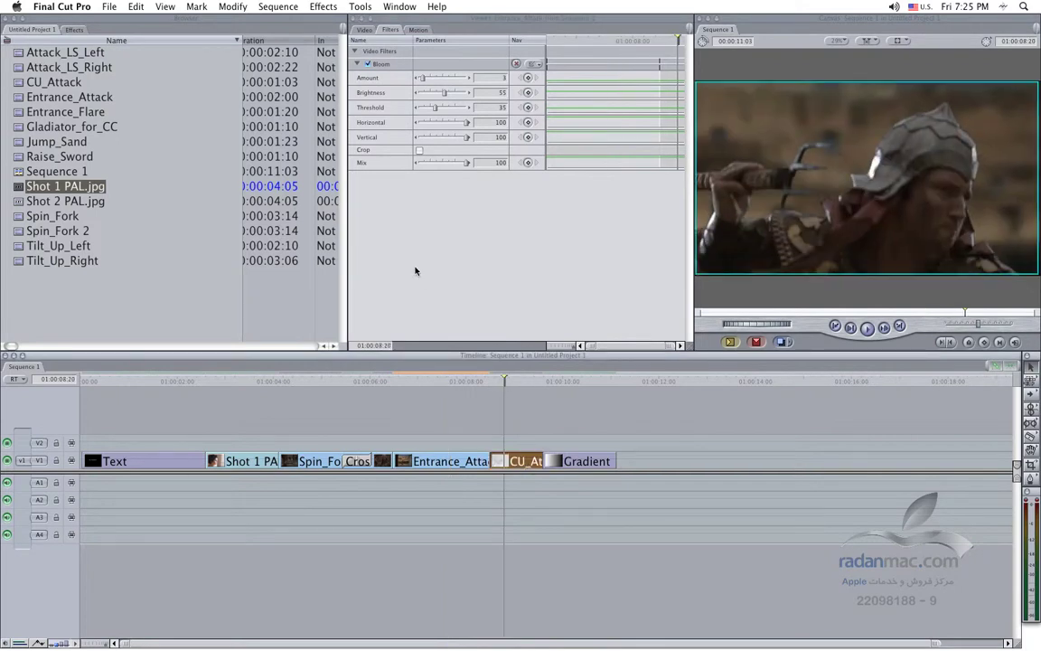
Step: Apply the Color Corrector 3-way filter to the CU_Attack clip
{"action": "left_click", "coordinate": [353, 5]}
{"action": "mouse_move", "coordinate": [386, 118]}
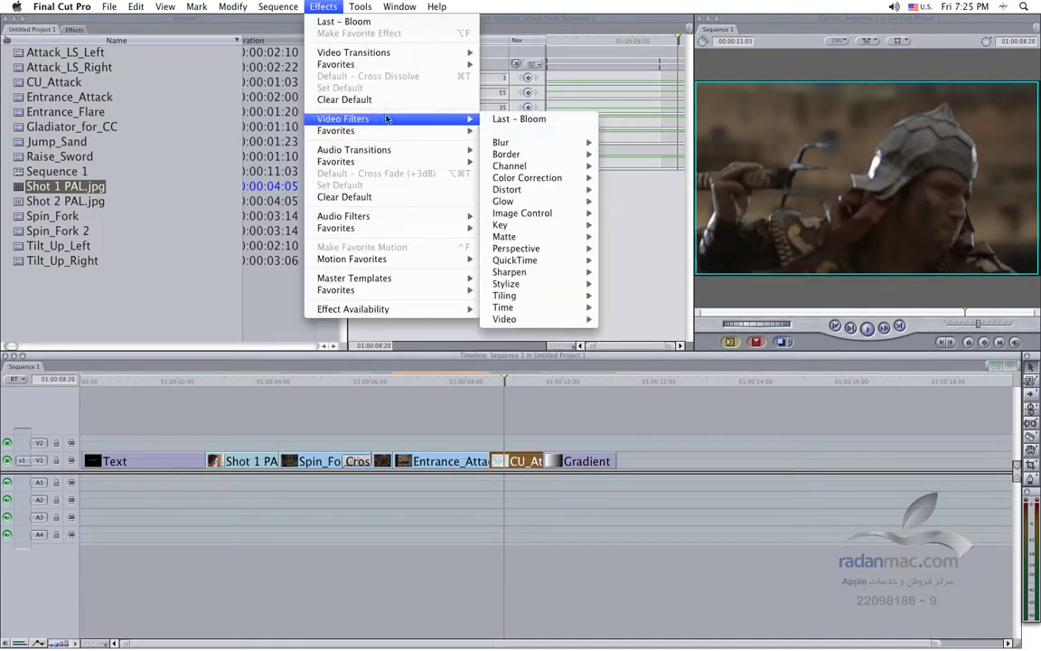
{"action": "mouse_move", "coordinate": [533, 177]}
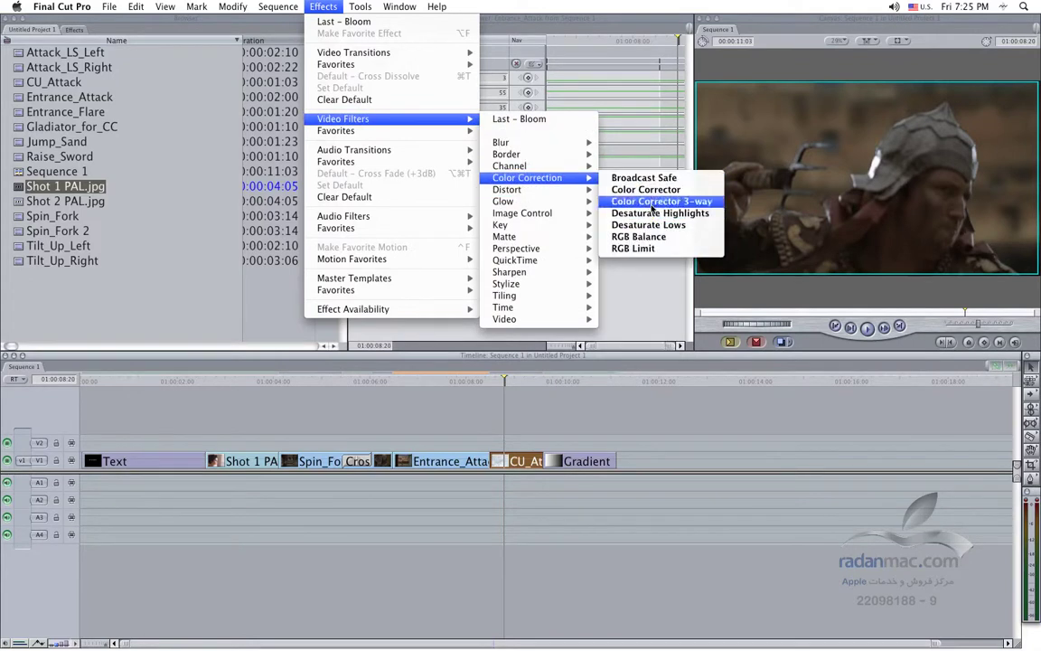
{"action": "left_click", "coordinate": [651, 202]}
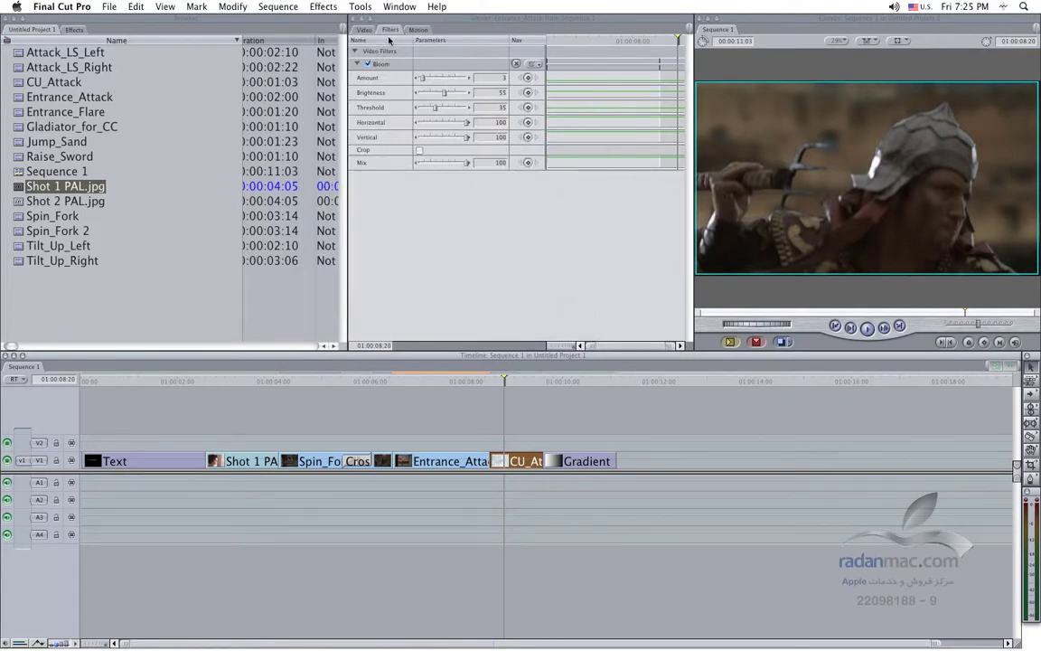
Step: Raise the Mids very slightly on the Color Corrector 3-way's Visual wheels, then deselect the clip
{"action": "key", "text": "Return"}
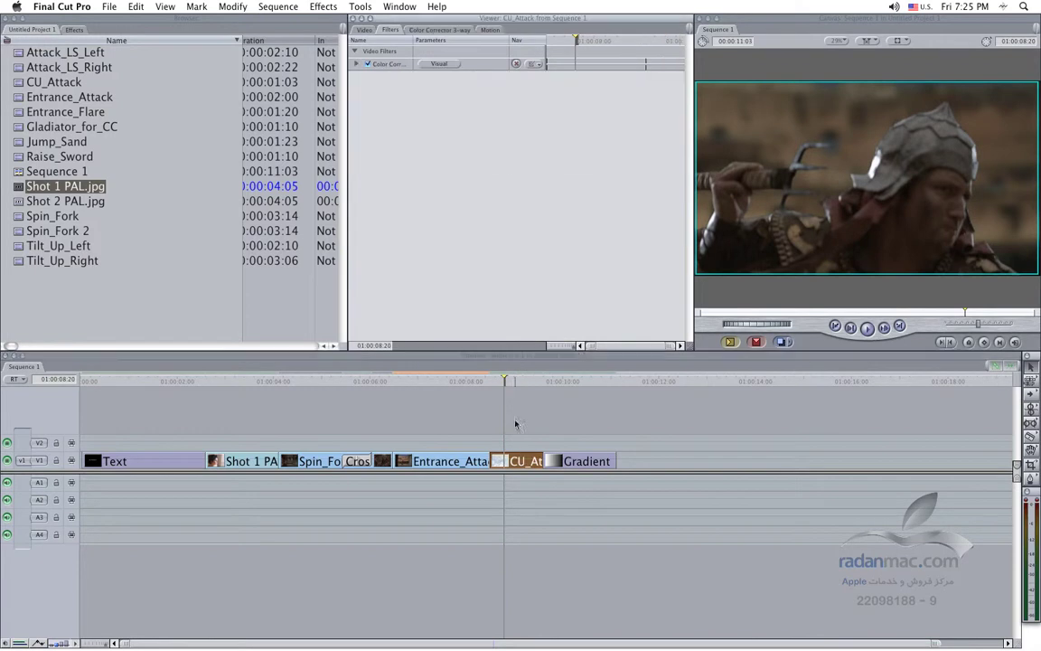
{"action": "left_click", "coordinate": [440, 64]}
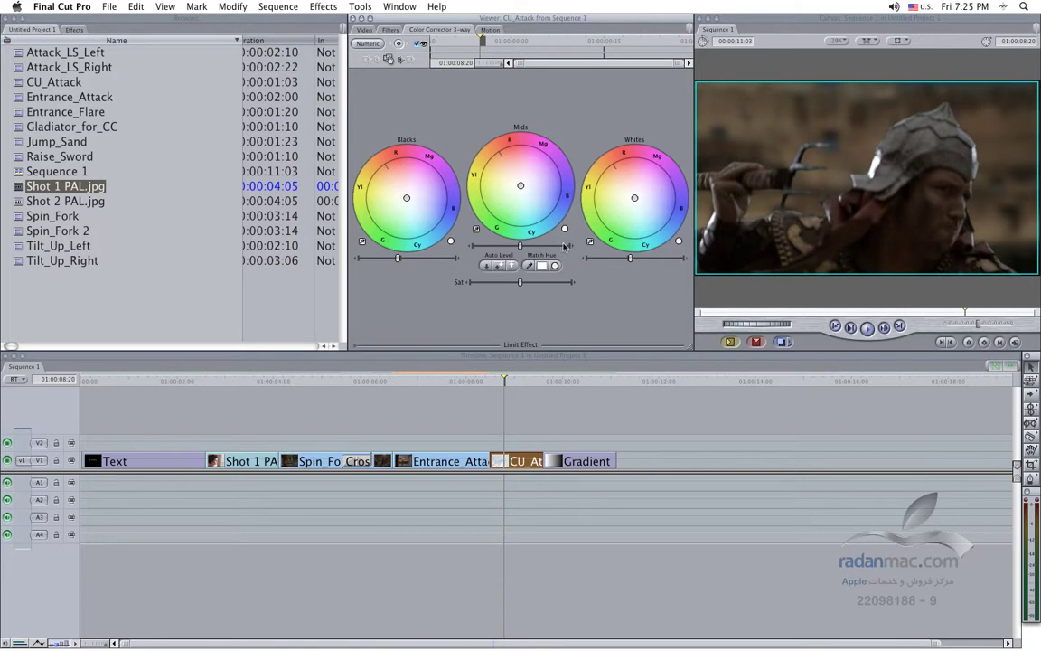
{"action": "left_click", "coordinate": [571, 249]}
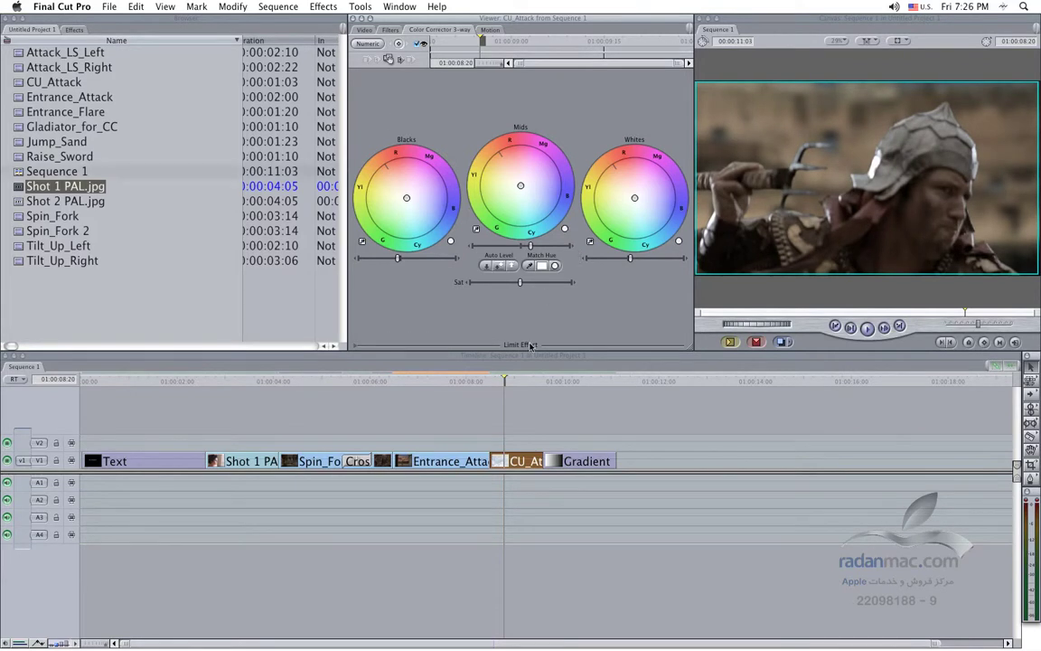
{"action": "left_click", "coordinate": [541, 403]}
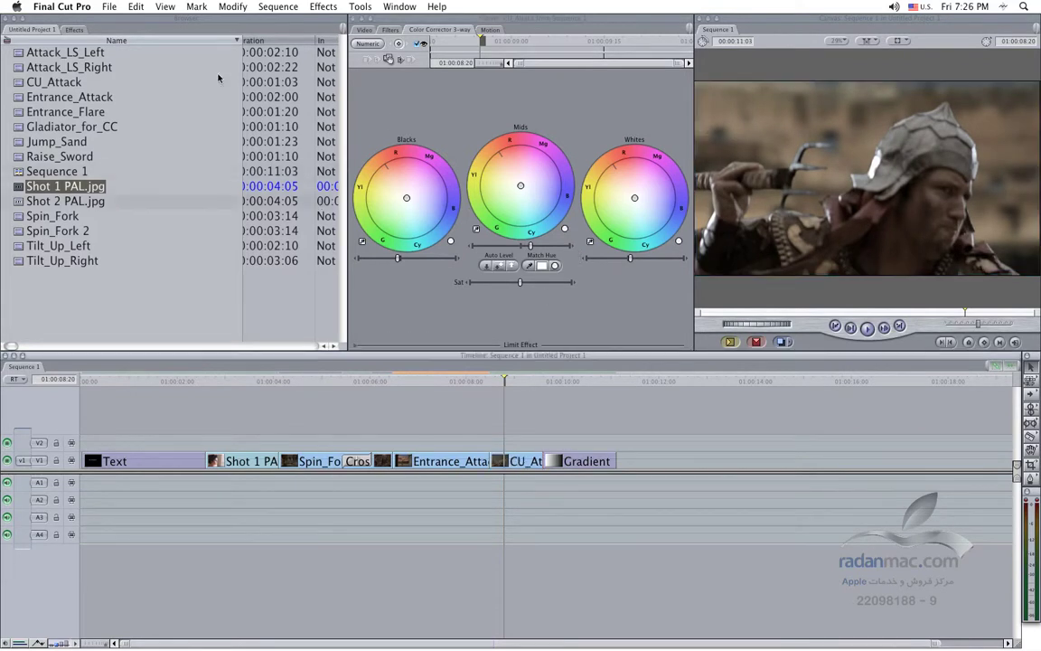
{"action": "left_click", "coordinate": [109, 7]}
Step: Send Sequence 1 to Color as the project 'Gladiator' and return to Color as it launches
{"action": "mouse_move", "coordinate": [163, 200]}
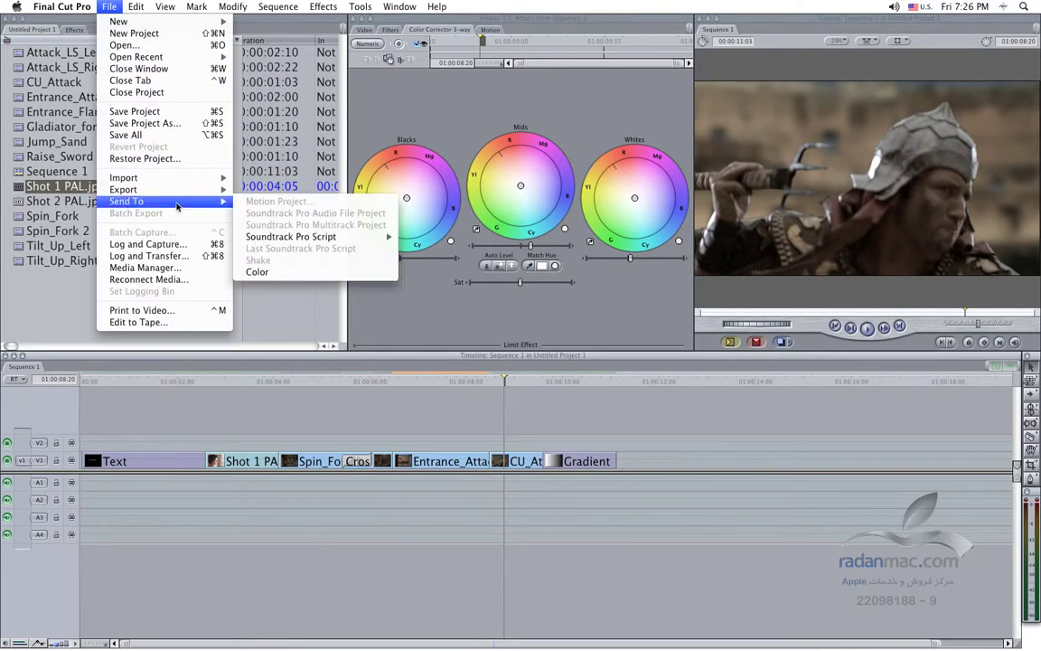
{"action": "left_click", "coordinate": [262, 272]}
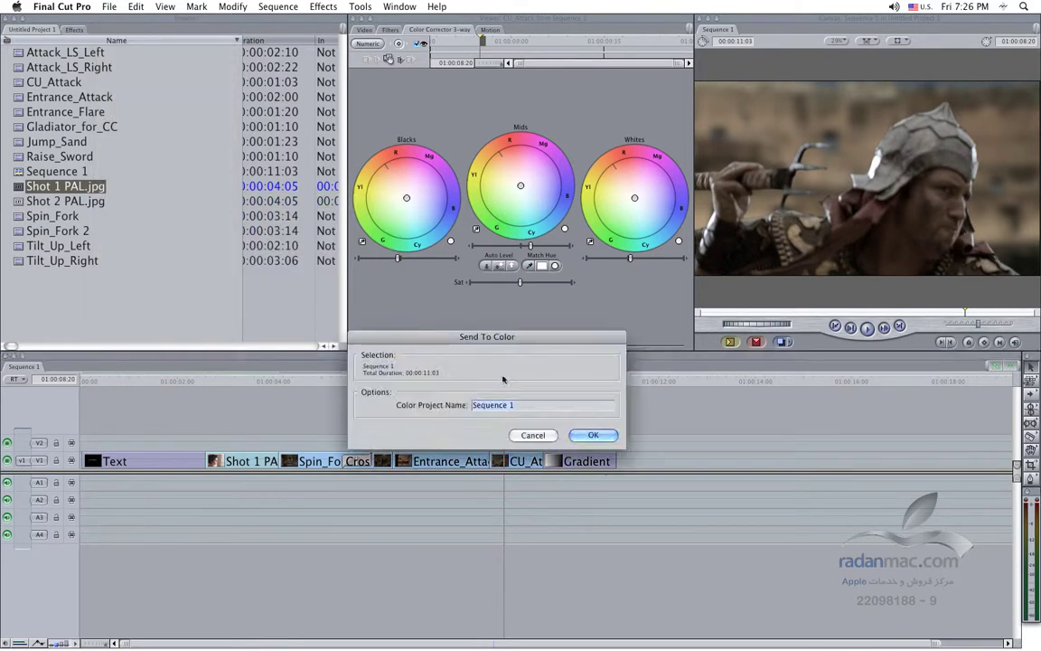
{"action": "type", "text": "Gladiator"}
{"action": "key", "text": "Return"}
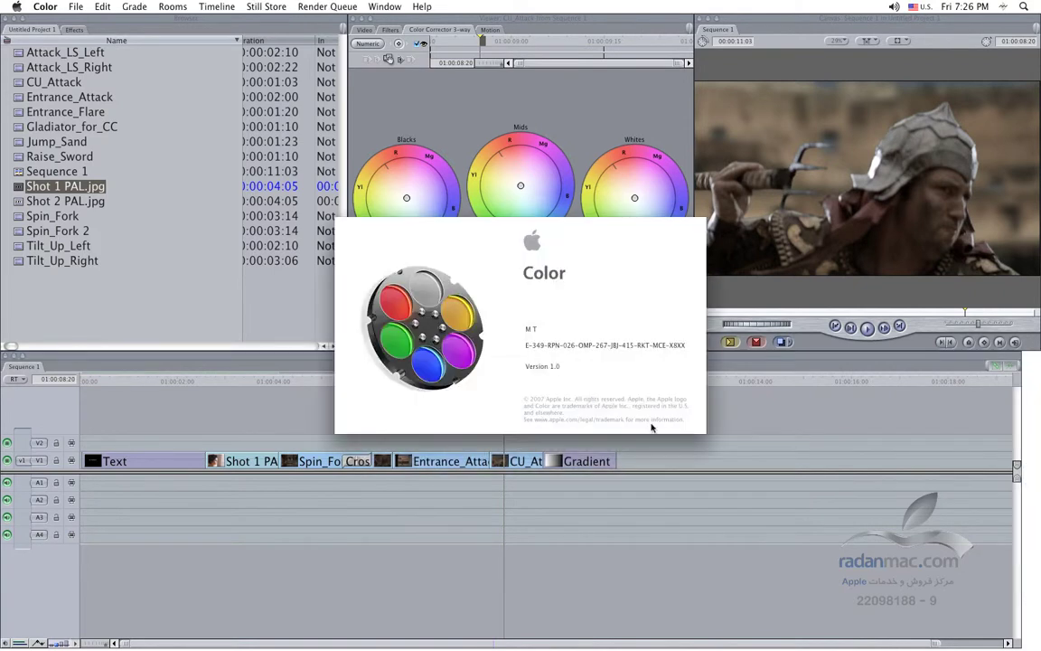
{"action": "key", "text": "super+Tab"}
{"action": "key", "text": "super+Tab"}
{"action": "key", "text": "super+shift+Tab"}
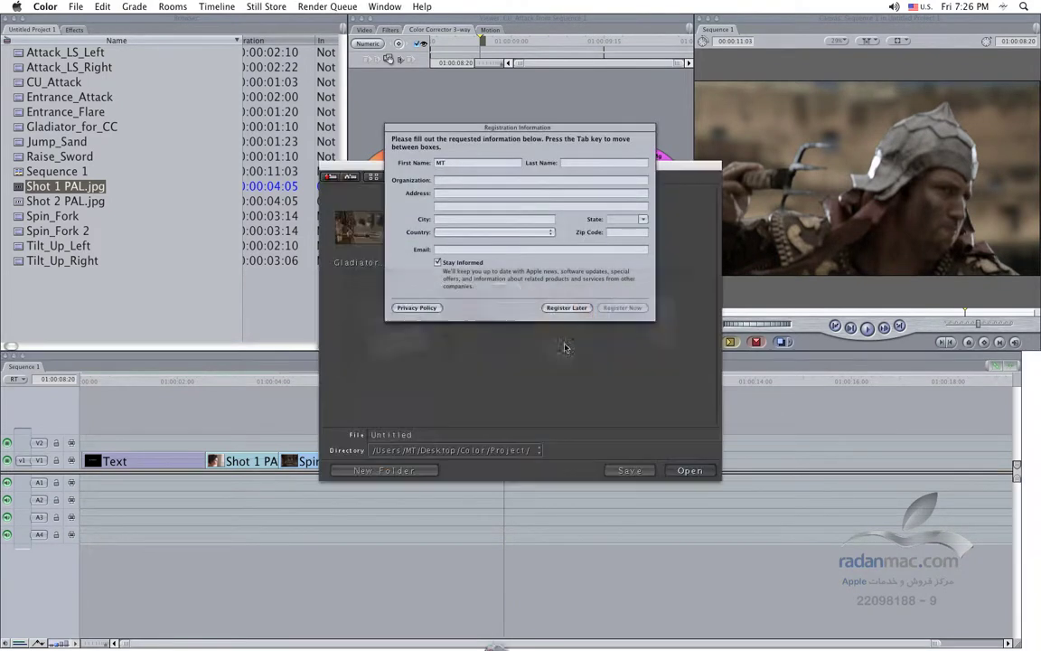
Step: Defer registration and replace the existing Gladiators project file in Color
{"action": "left_click", "coordinate": [567, 308]}
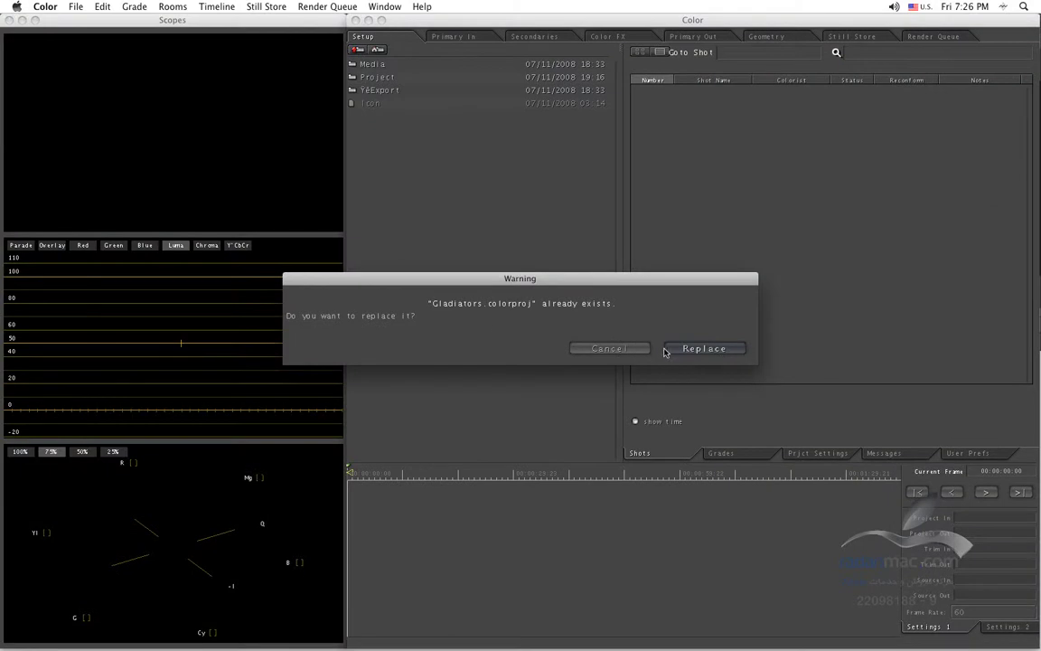
{"action": "left_click", "coordinate": [679, 349]}
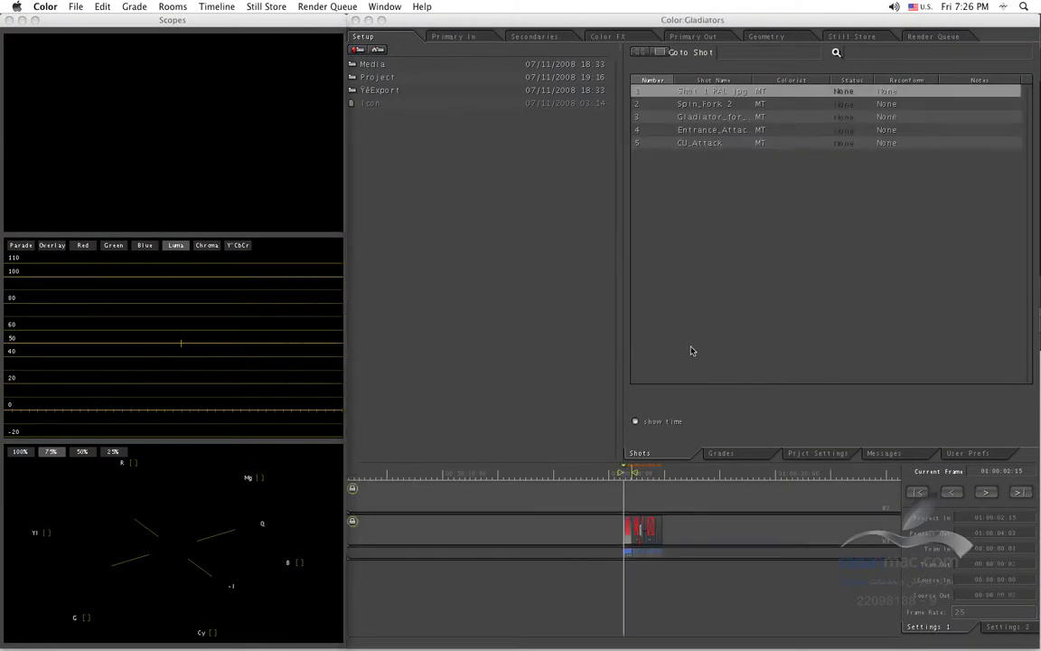
{"action": "left_click", "coordinate": [636, 476]}
Step: Zoom into Color's timeline, scrub through the first shot, then switch to Final Cut Pro
{"action": "scroll", "coordinate": [639, 476], "scroll_direction": "up", "scroll_amount": 3}
{"action": "scroll", "coordinate": [651, 477], "scroll_direction": "up", "scroll_amount": 2}
{"action": "scroll", "coordinate": [678, 481], "scroll_direction": "up", "scroll_amount": 2}
{"action": "scroll", "coordinate": [868, 488], "scroll_direction": "up", "scroll_amount": 1}
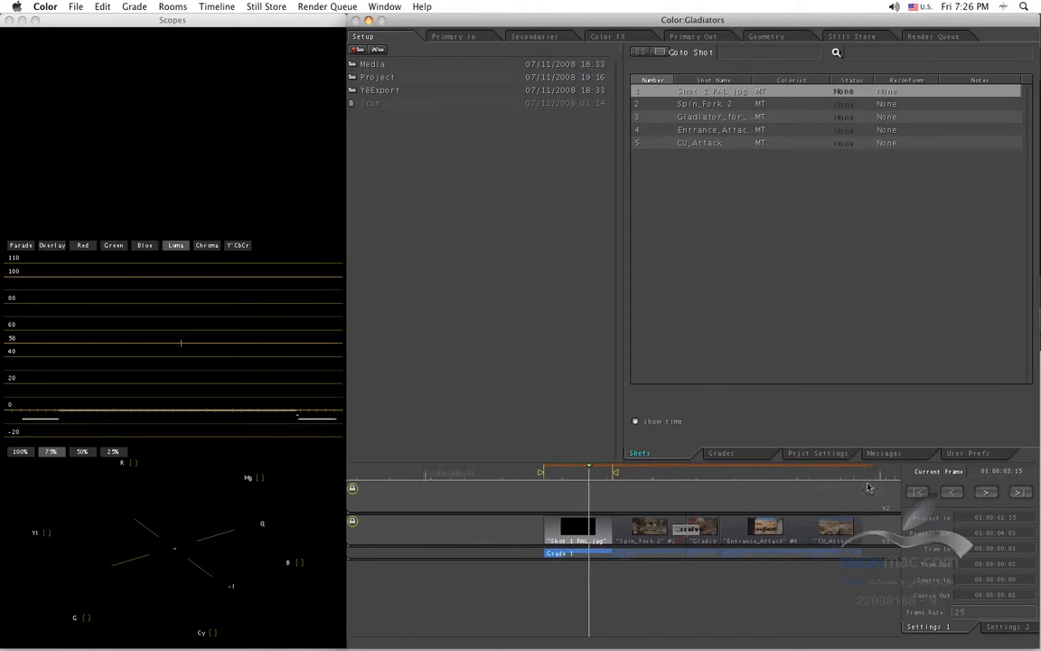
{"action": "scroll", "coordinate": [868, 488], "scroll_direction": "up", "scroll_amount": 1}
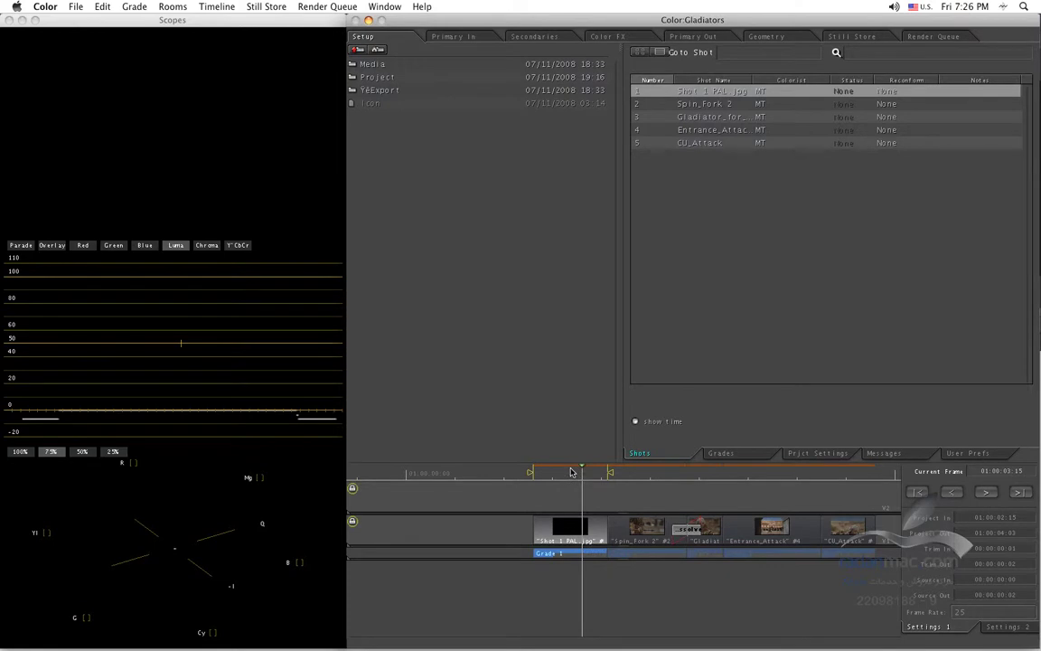
{"action": "left_click_drag", "start_coordinate": [621, 472], "coordinate": [679, 485]}
{"action": "key", "text": "super+Tab"}
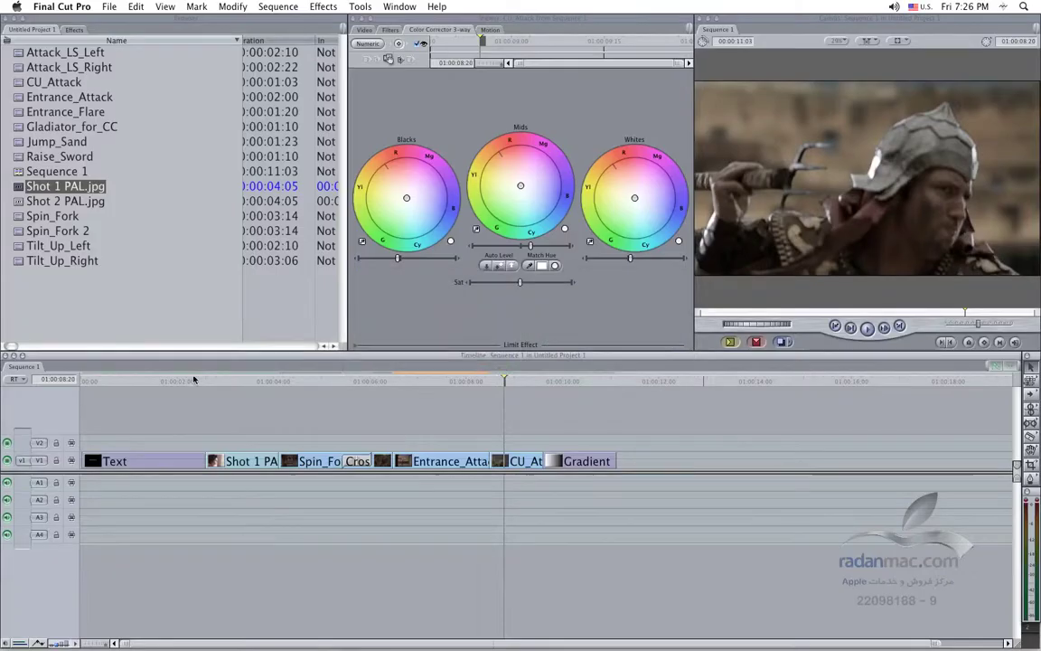
{"action": "left_click", "coordinate": [177, 381]}
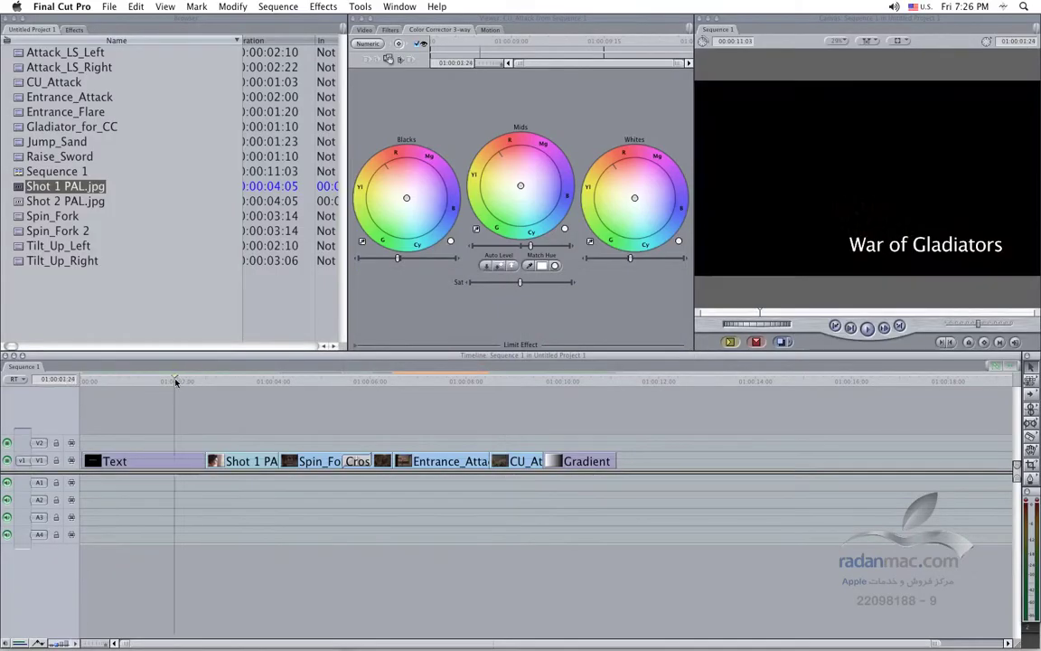
{"action": "key", "text": "super+Tab"}
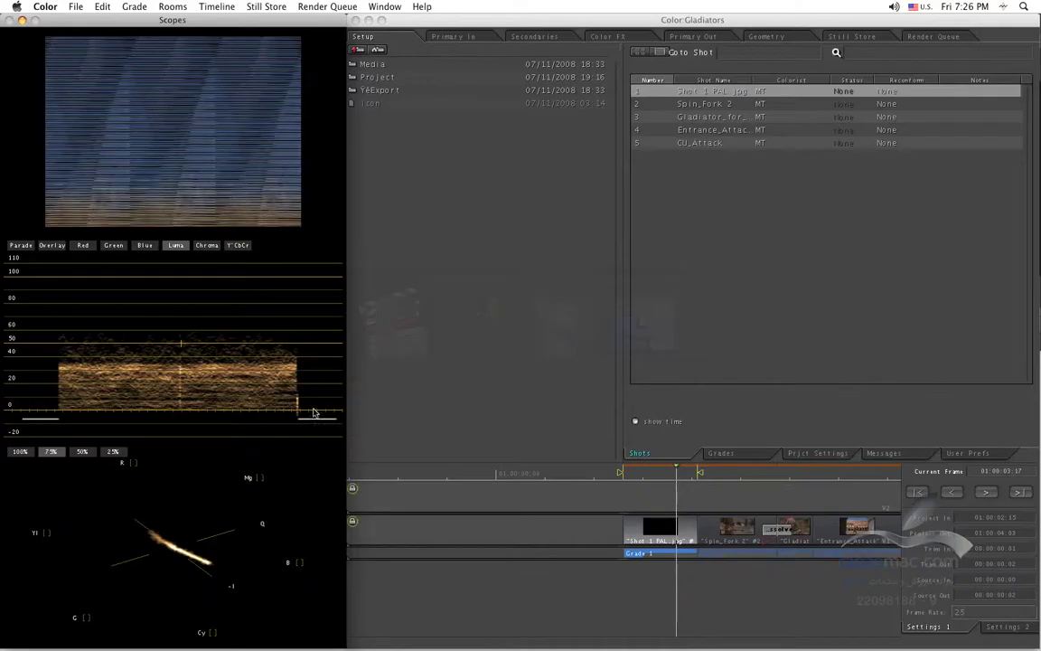
{"action": "left_click", "coordinate": [720, 472]}
{"action": "left_click_drag", "start_coordinate": [720, 476], "coordinate": [678, 482]}
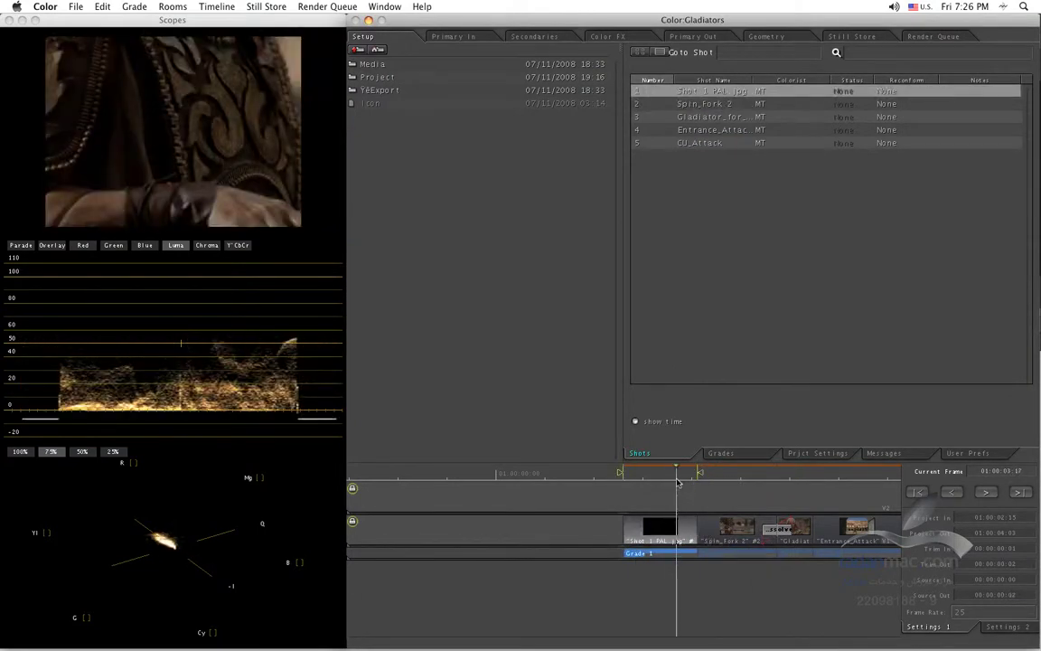
{"action": "mouse_move", "coordinate": [744, 479]}
{"action": "left_mouse_down"}
{"action": "mouse_move", "coordinate": [765, 478]}
{"action": "mouse_move", "coordinate": [774, 563]}
{"action": "left_mouse_up"}
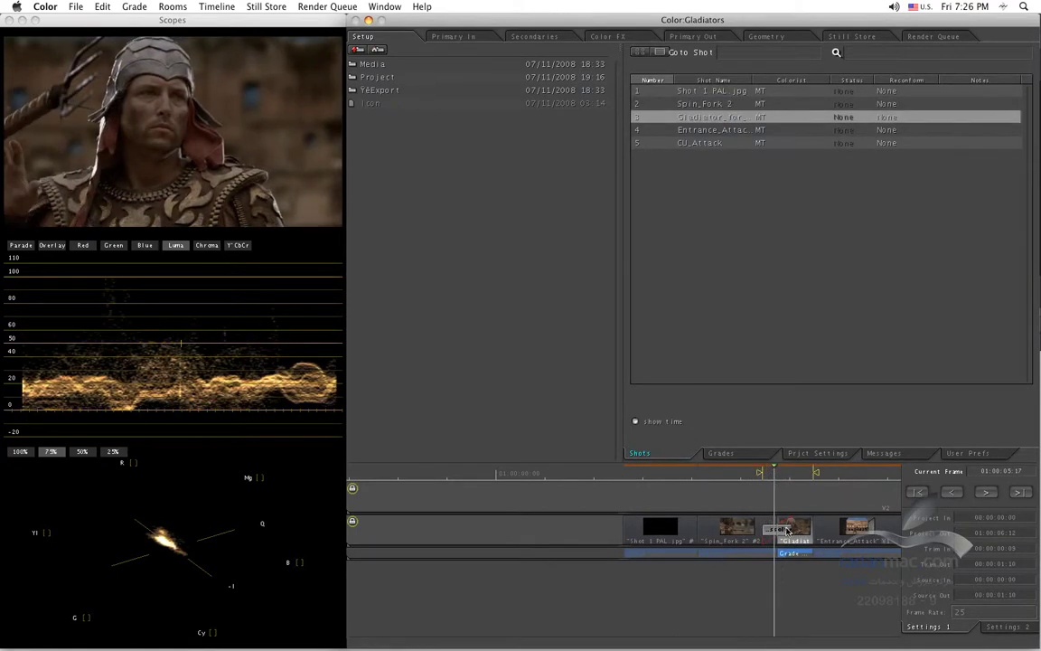
{"action": "left_click", "coordinate": [844, 477]}
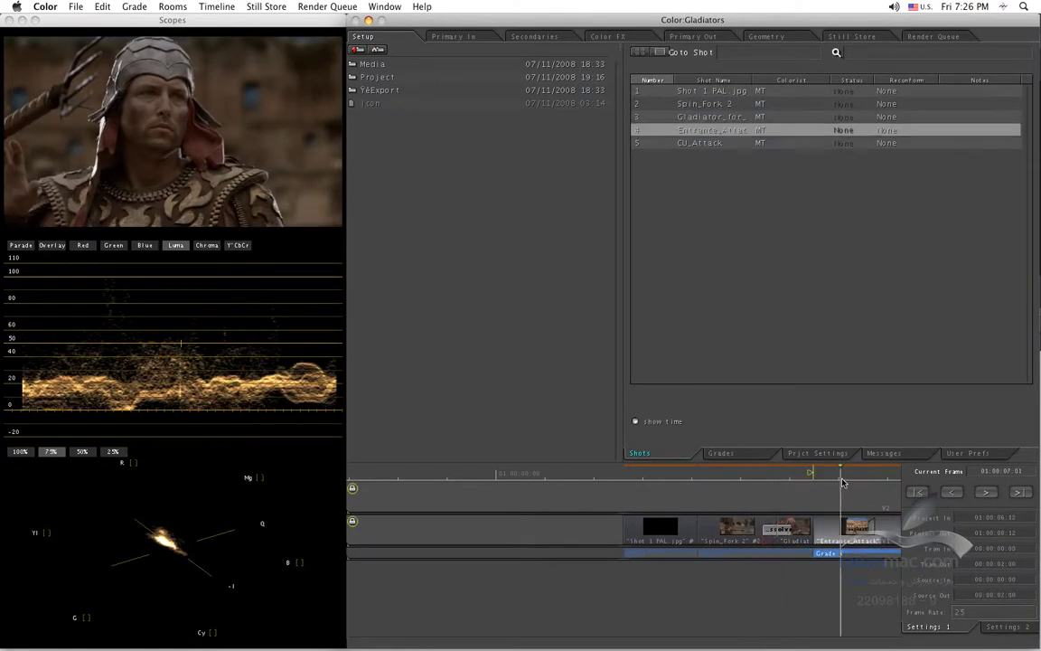
{"action": "key", "text": "super+Tab"}
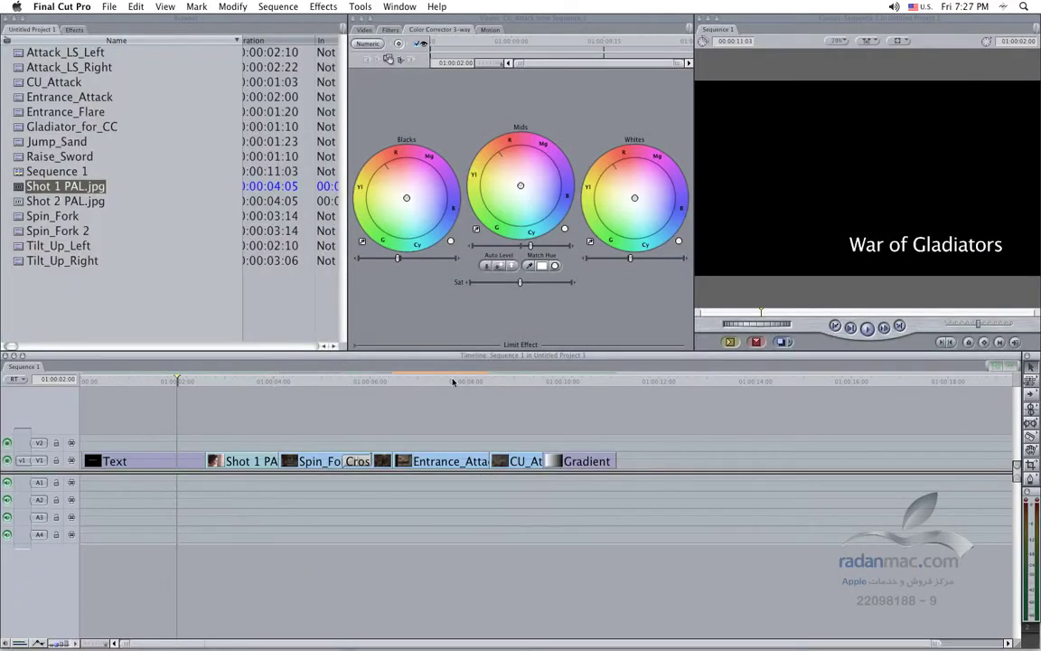
Step: Uncheck Entrance_Attack's Bloom filter in Final Cut Pro and switch back to Color
{"action": "left_click", "coordinate": [453, 381]}
{"action": "left_click", "coordinate": [387, 30]}
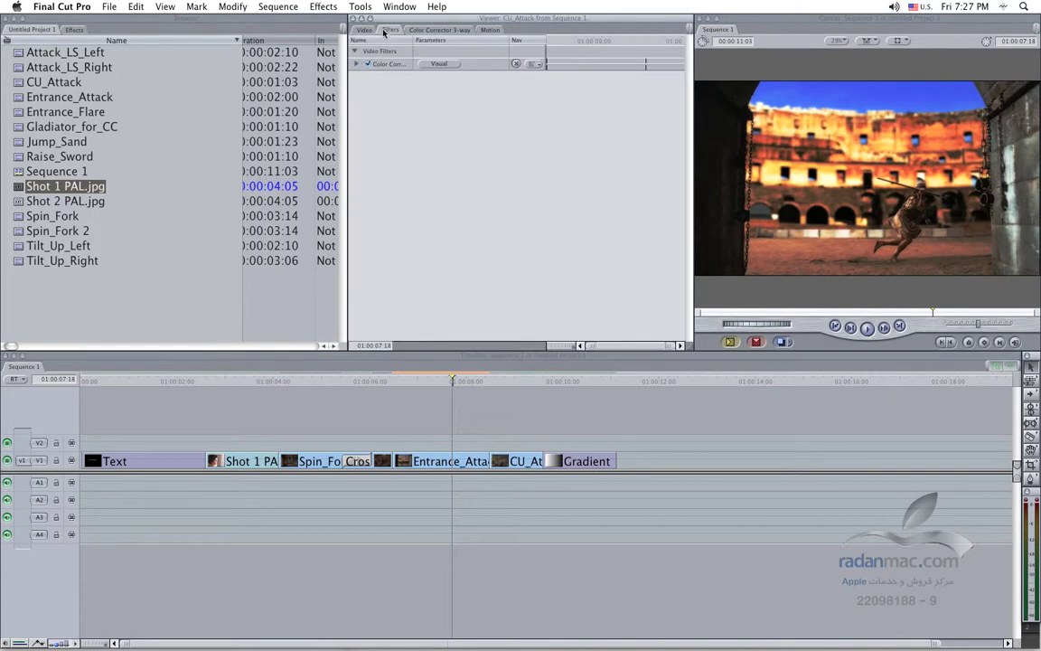
{"action": "double_click", "coordinate": [449, 459]}
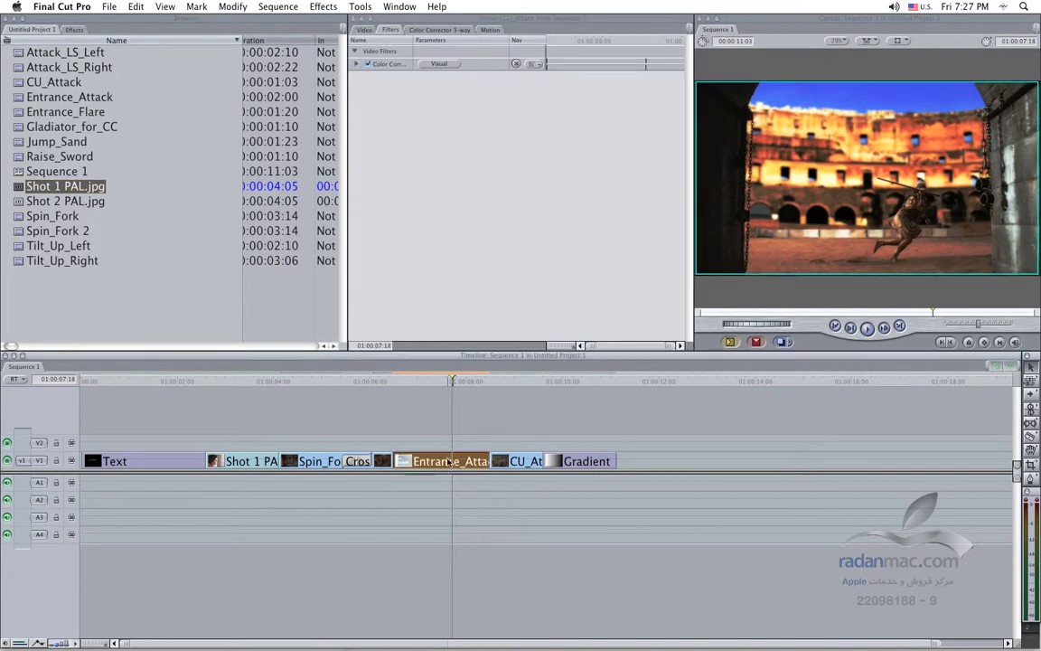
{"action": "left_click", "coordinate": [367, 64]}
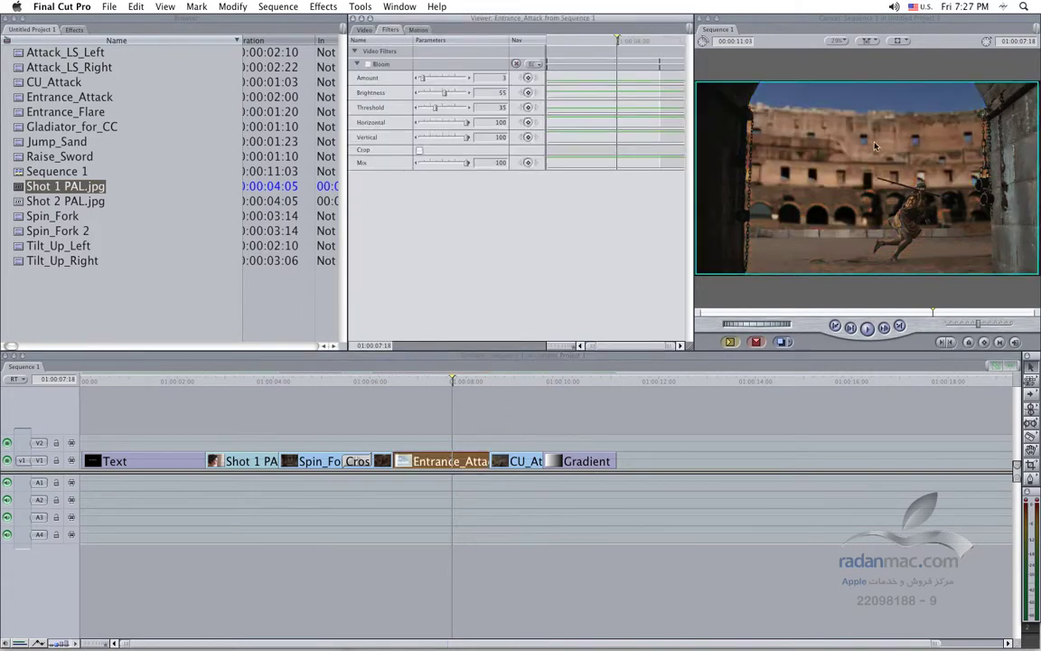
{"action": "key", "text": "super+Tab"}
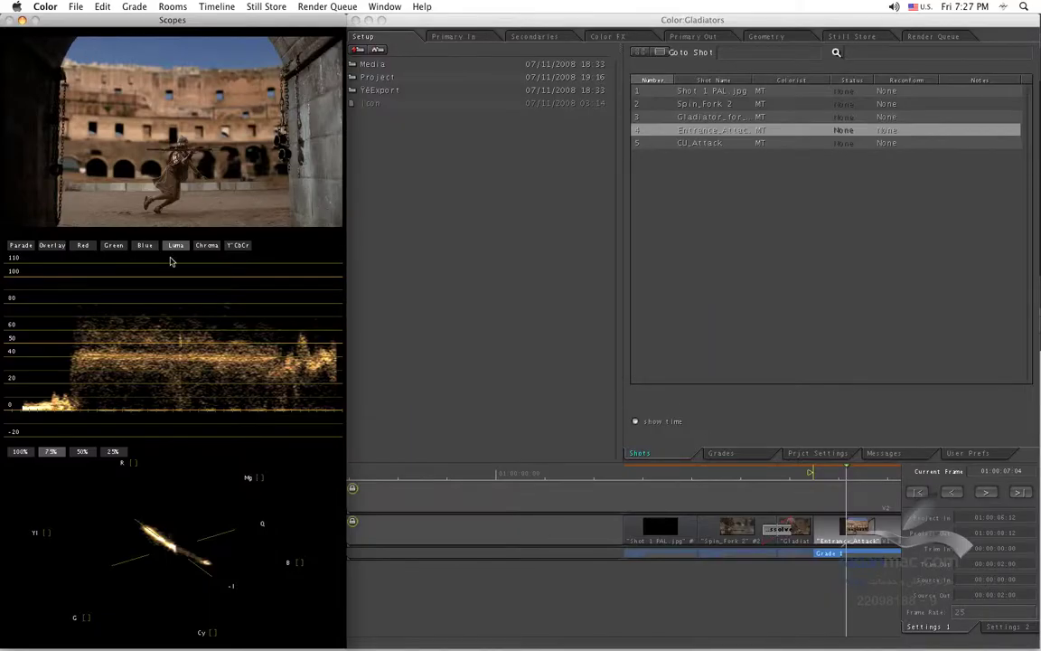
Step: Make CU_Attack the current shot in Color and open its Primary In grading controls
{"action": "left_click", "coordinate": [775, 485]}
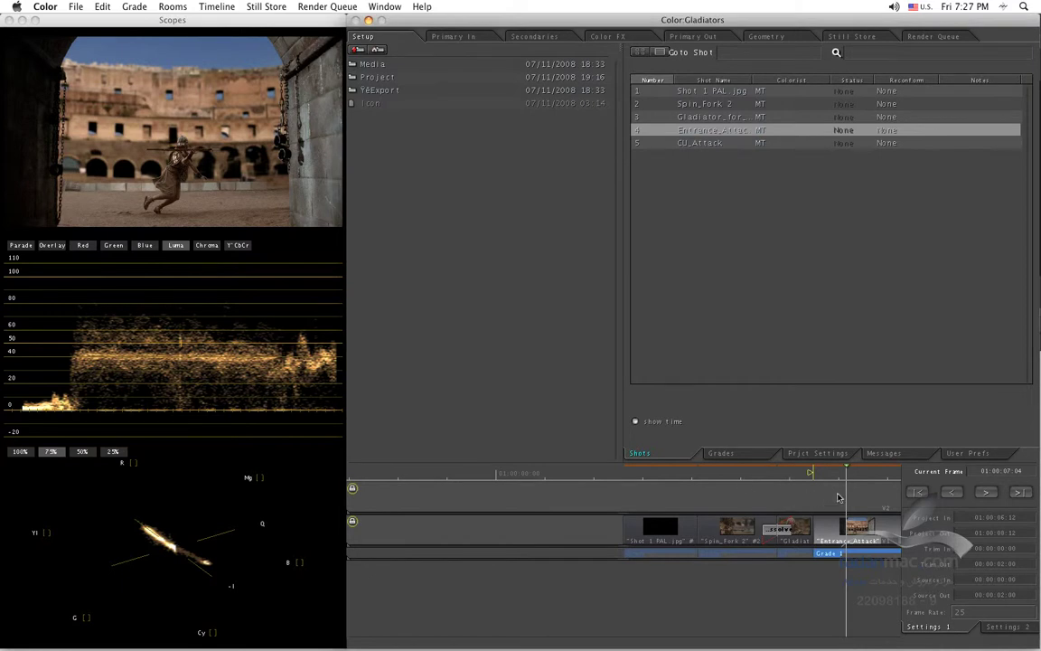
{"action": "scroll", "coordinate": [761, 483], "scroll_direction": "down", "scroll_amount": 1}
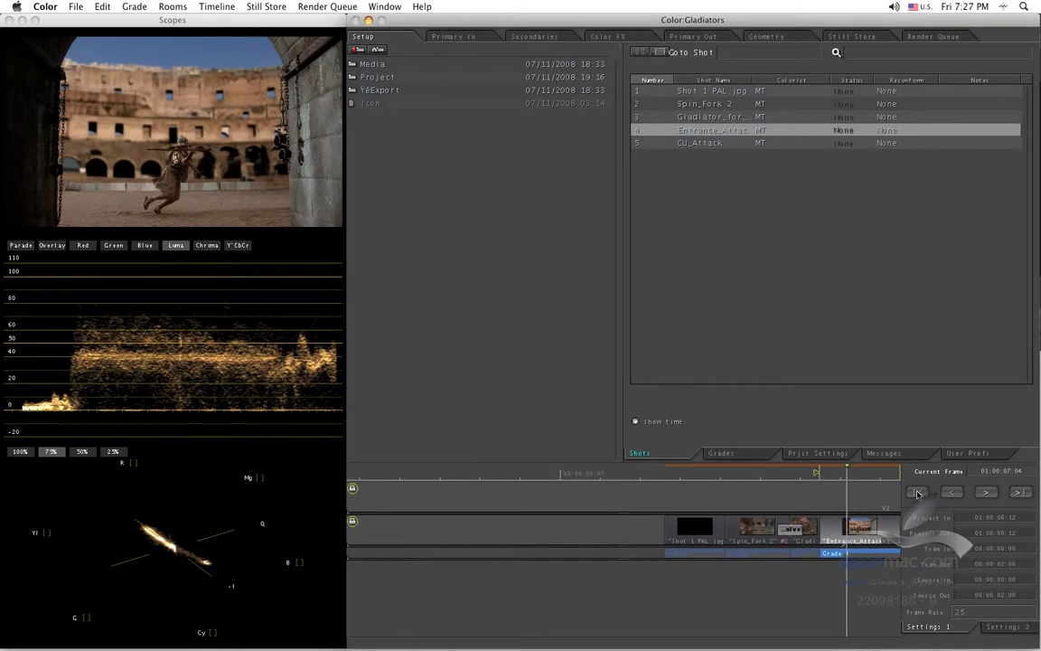
{"action": "left_click", "coordinate": [1020, 492]}
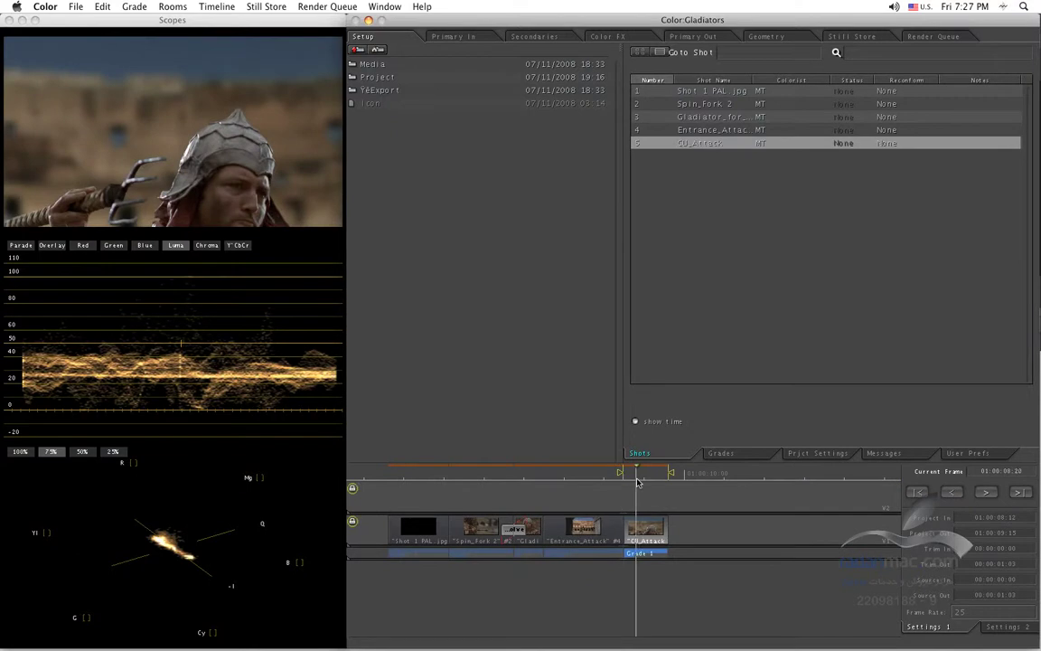
{"action": "left_click_drag", "start_coordinate": [622, 473], "coordinate": [641, 482]}
{"action": "left_click", "coordinate": [646, 528]}
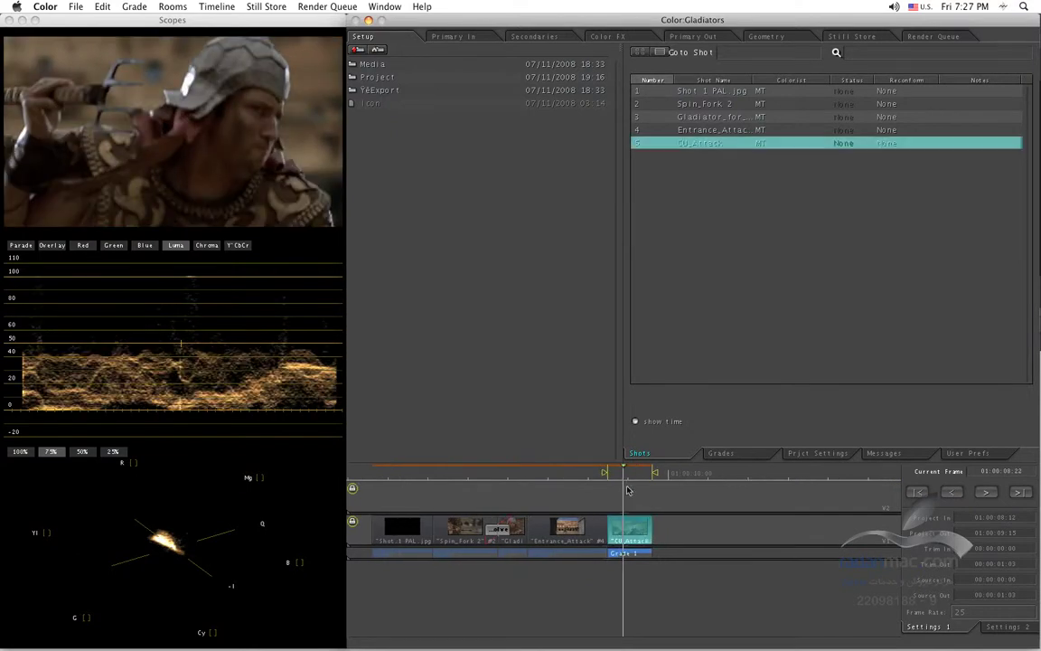
{"action": "left_click", "coordinate": [453, 35]}
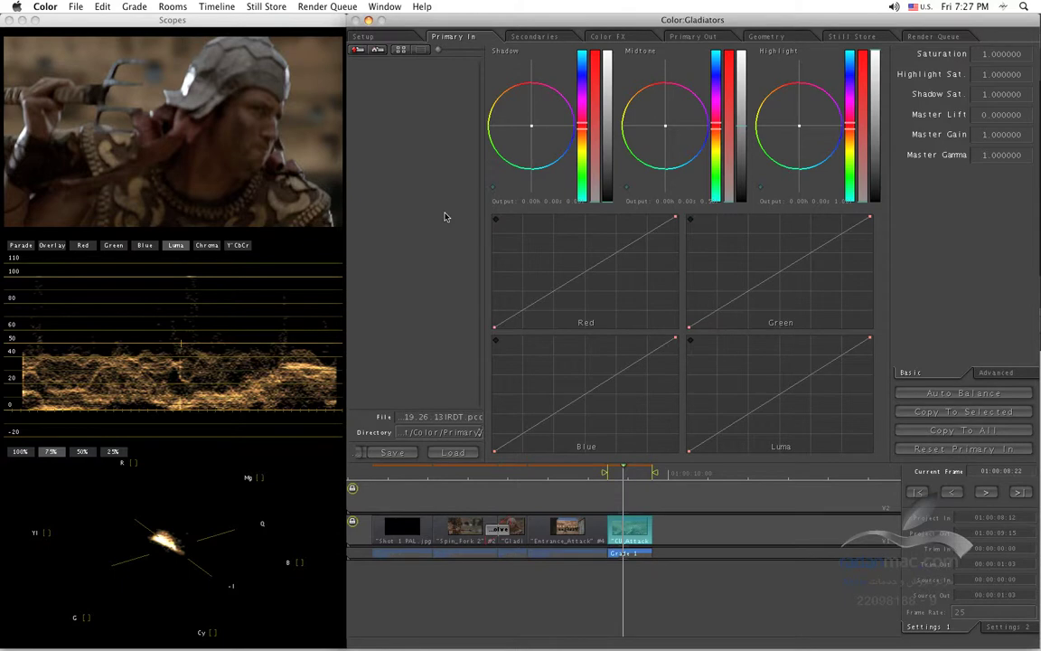
{"action": "key", "text": "super+Tab"}
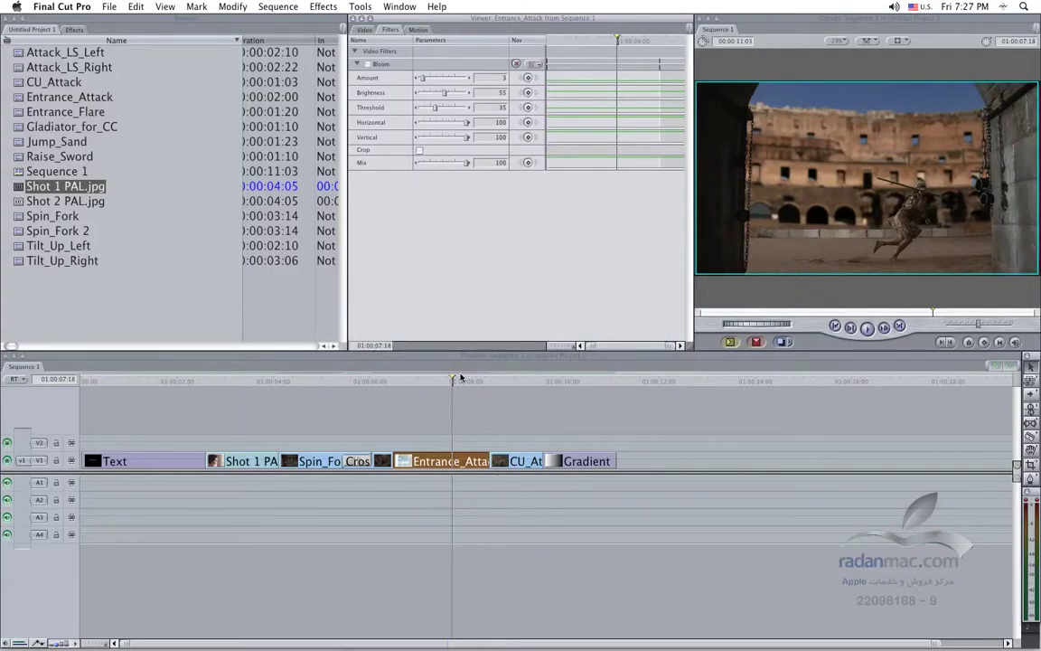
Step: Park Color's playhead past the graded shots and scrub Final Cut Pro back to Shot 1 PAL
{"action": "left_click_drag", "start_coordinate": [458, 379], "coordinate": [523, 381]}
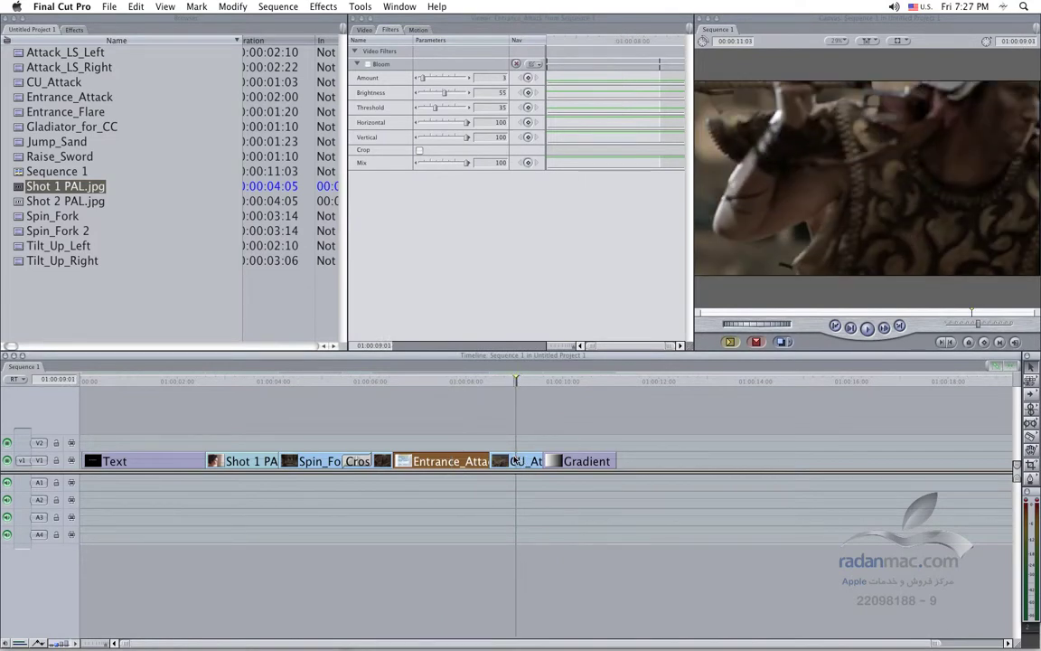
{"action": "key", "text": "super+Tab"}
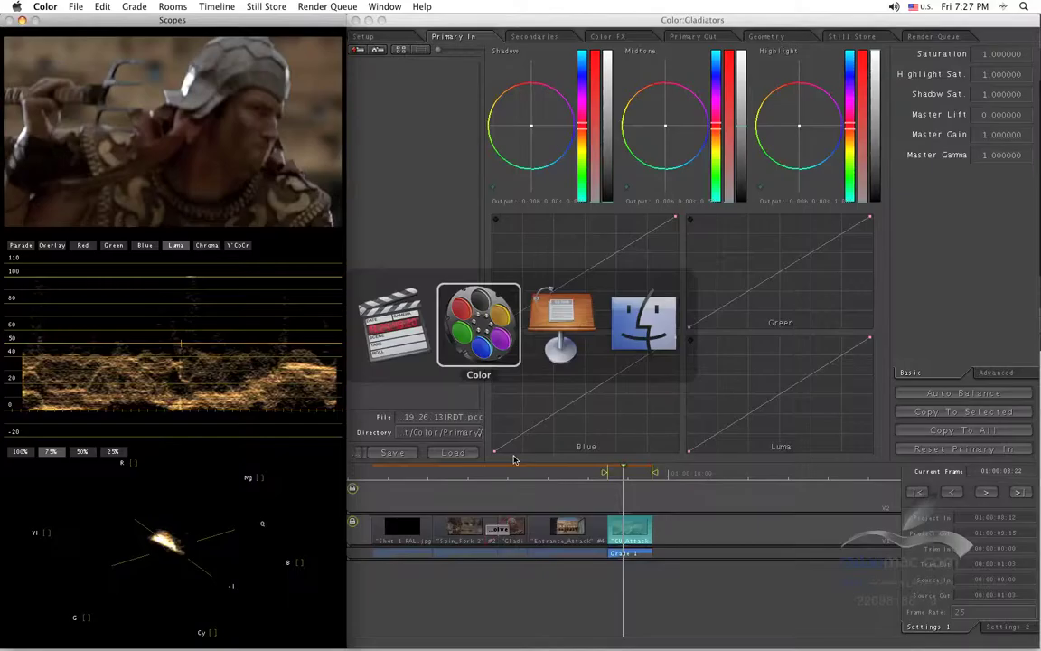
{"action": "left_click", "coordinate": [665, 486]}
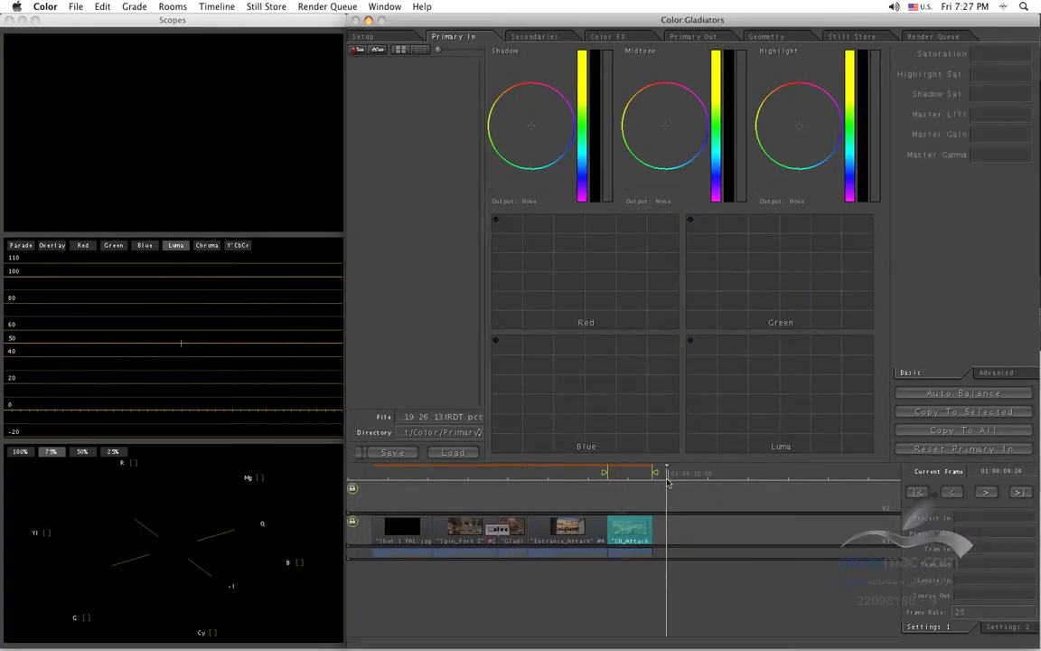
{"action": "key", "text": "super+Tab"}
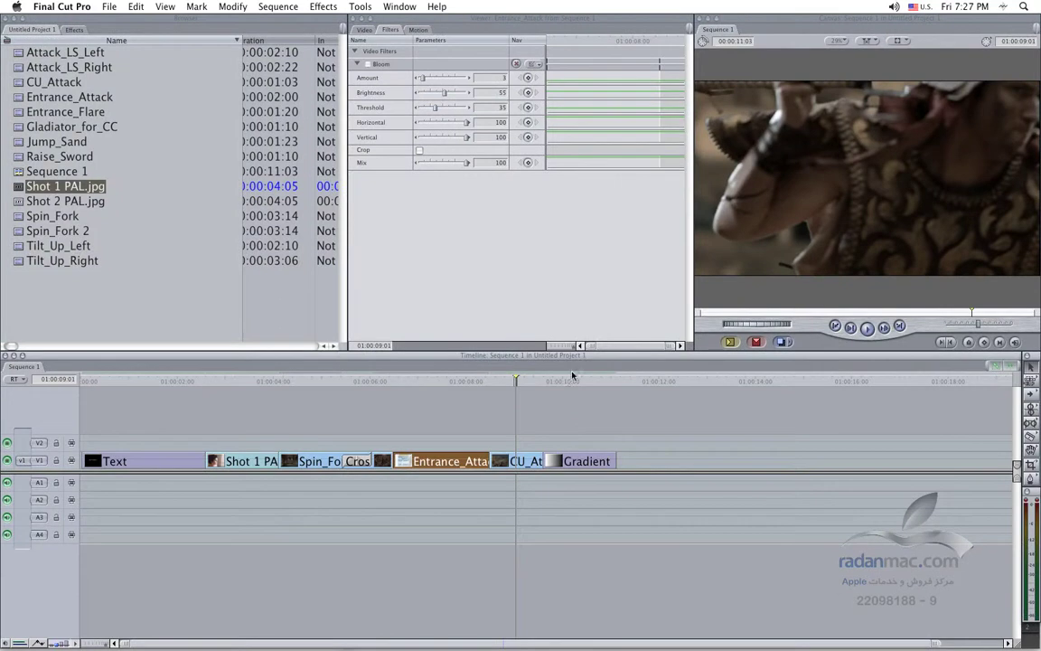
{"action": "left_click", "coordinate": [579, 378]}
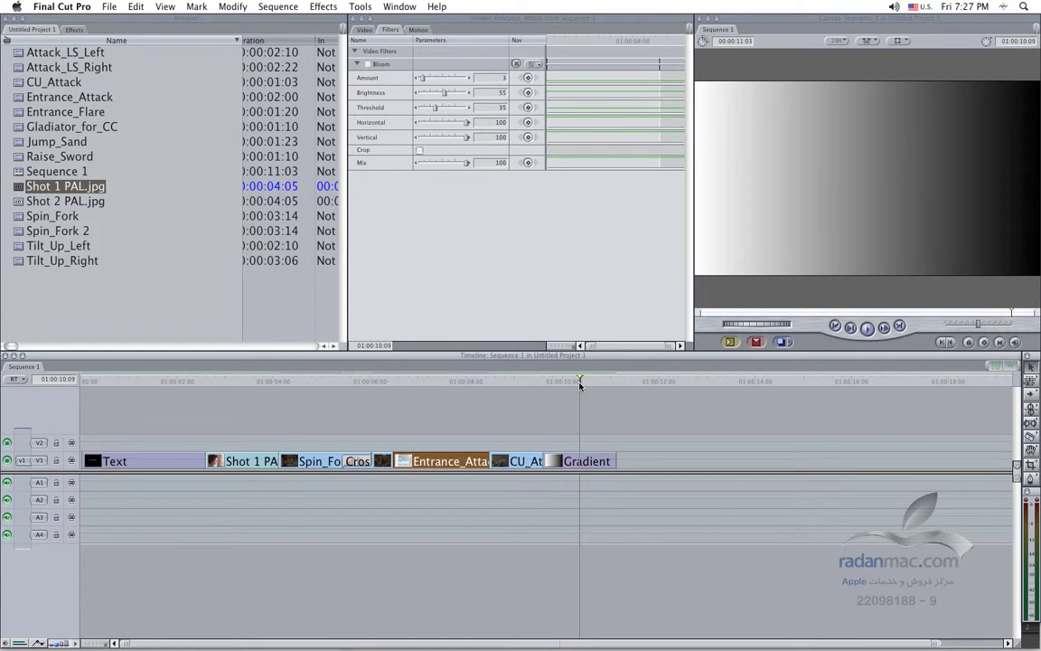
{"action": "left_click_drag", "start_coordinate": [580, 383], "coordinate": [209, 380]}
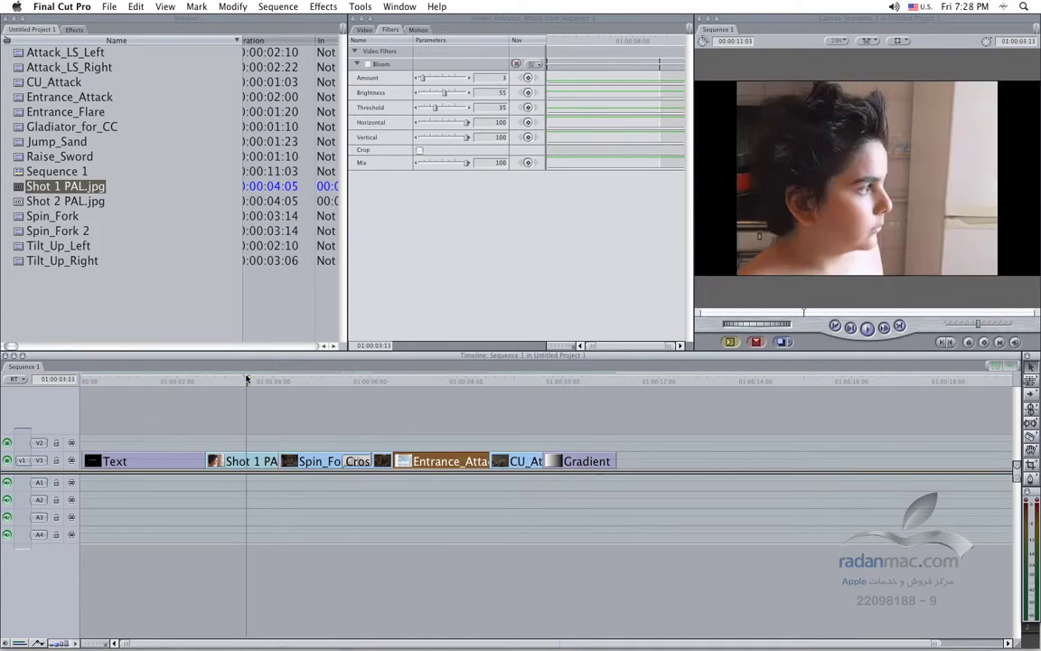
Step: Mark In and Out points around the Shot 1 PAL still, a 00:00:01:14 range, and check them
{"action": "key", "text": "i"}
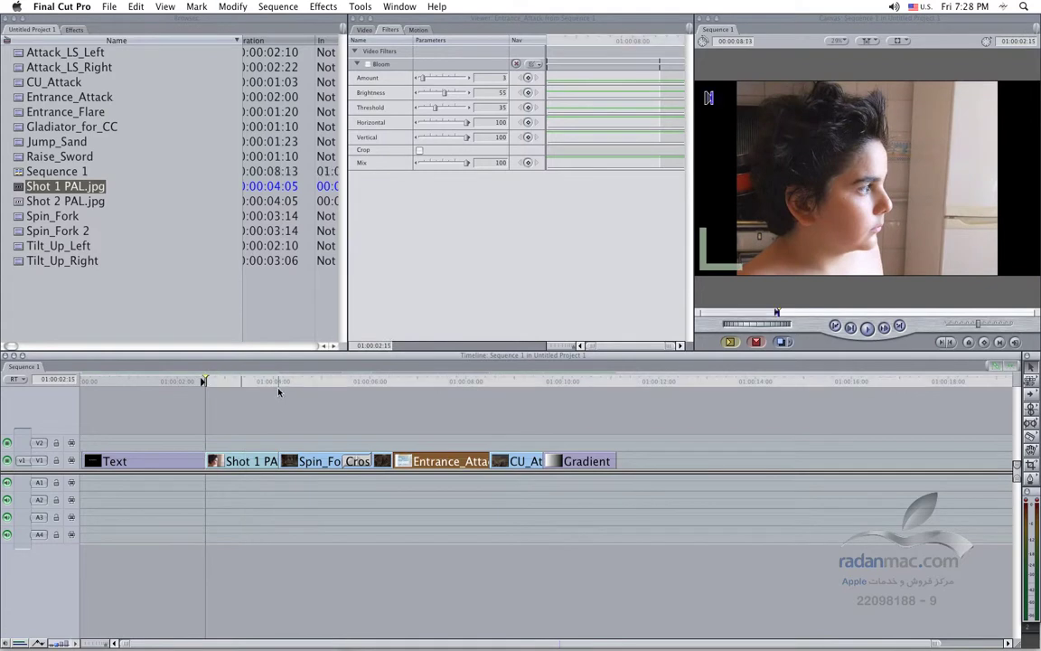
{"action": "left_click", "coordinate": [281, 380]}
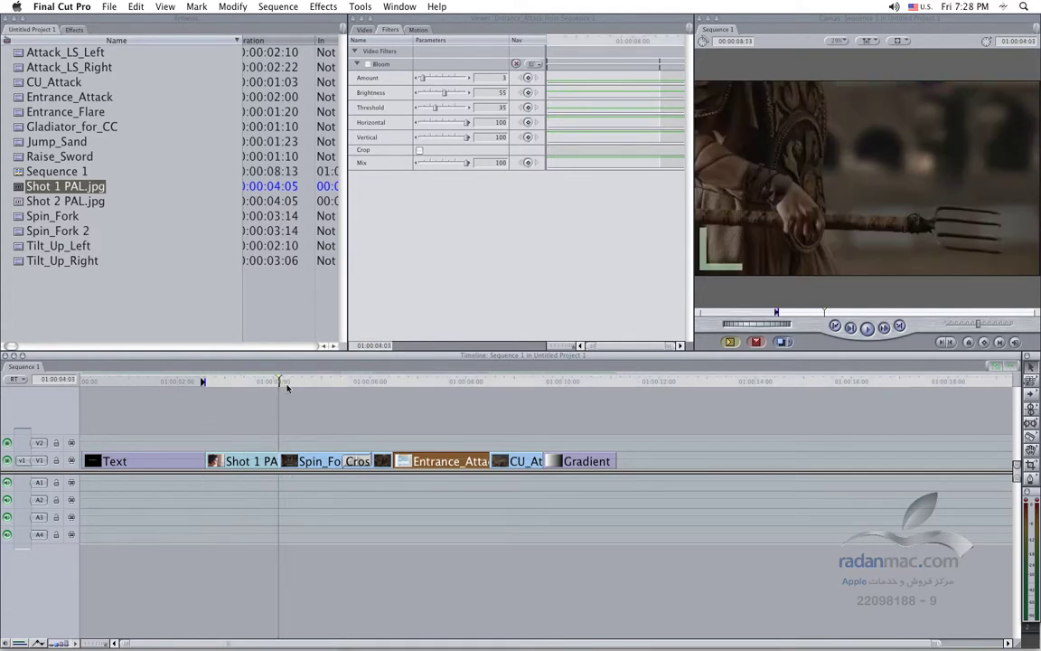
{"action": "key", "text": "o"}
{"action": "left_click", "coordinate": [246, 381]}
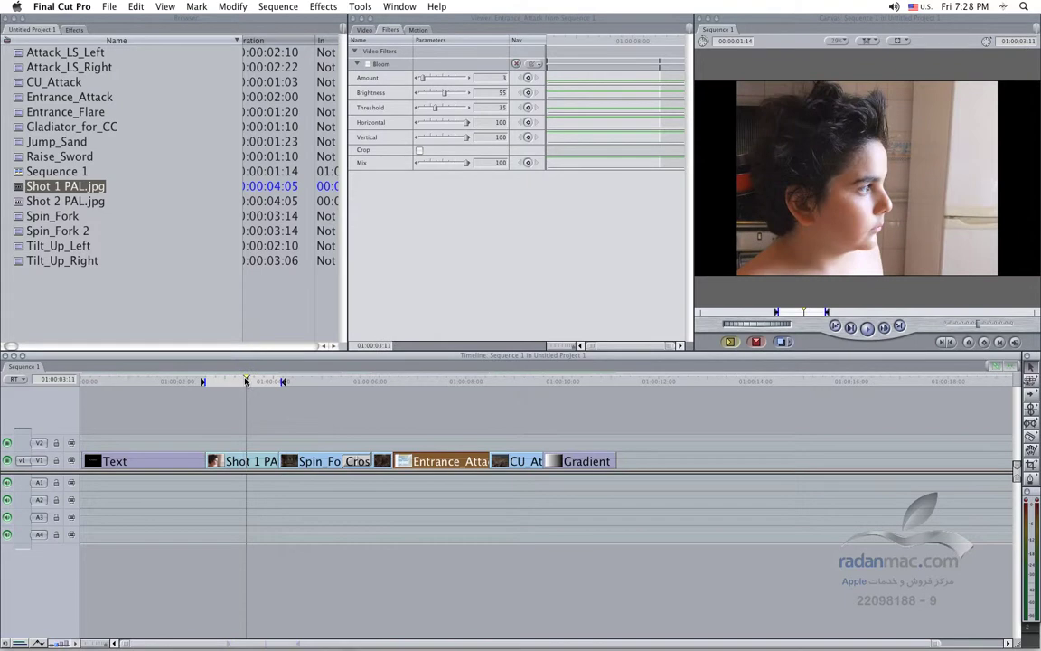
{"action": "key", "text": "shift+o"}
{"action": "key", "text": "shift+i"}
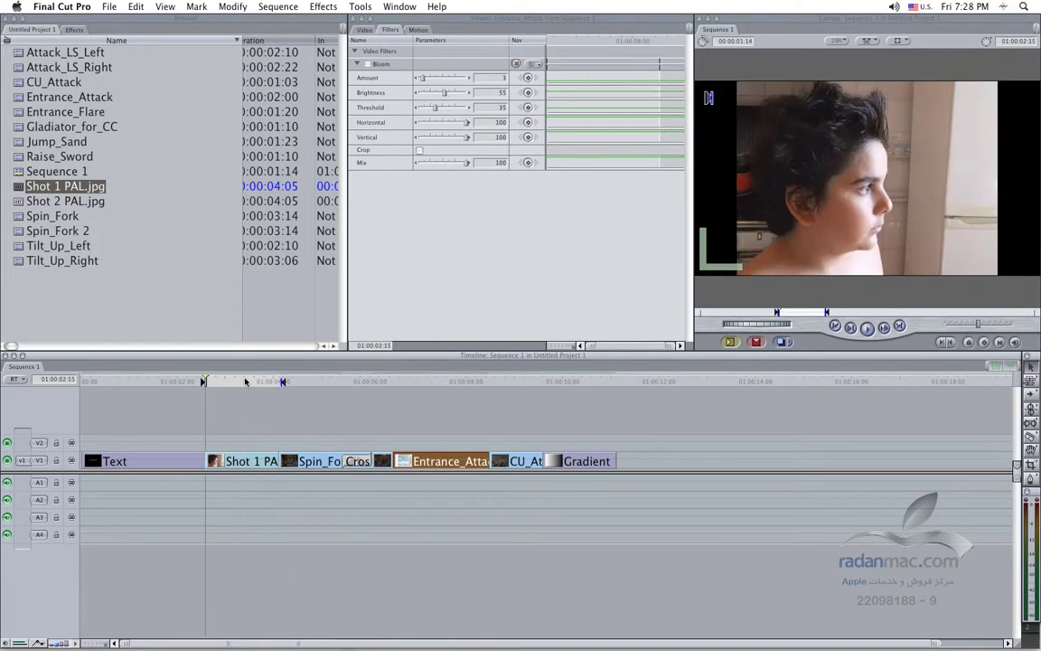
{"action": "left_click", "coordinate": [109, 7]}
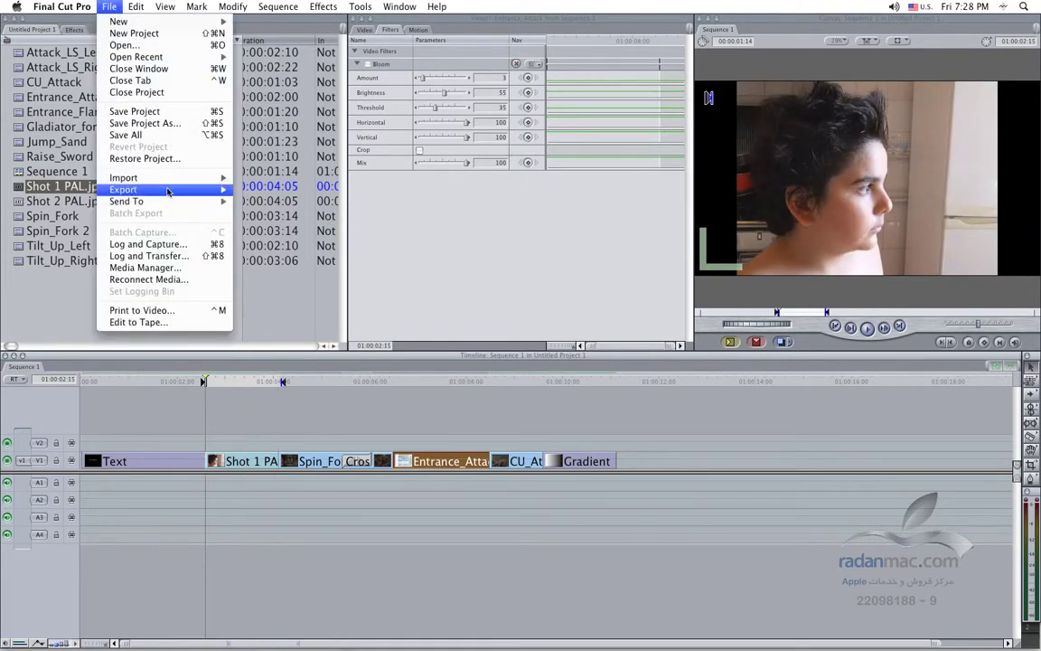
Step: Export the marked range as a non-self-contained QuickTime movie named 'Looking' on the Desktop
{"action": "mouse_move", "coordinate": [149, 189]}
{"action": "left_click", "coordinate": [285, 189]}
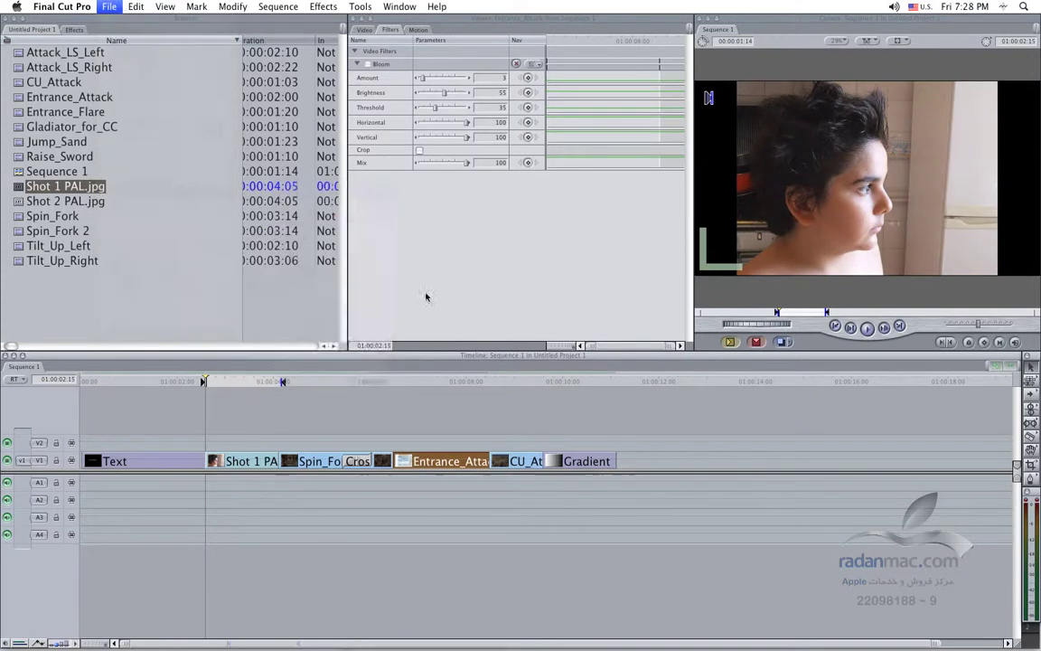
{"action": "left_click", "coordinate": [354, 432]}
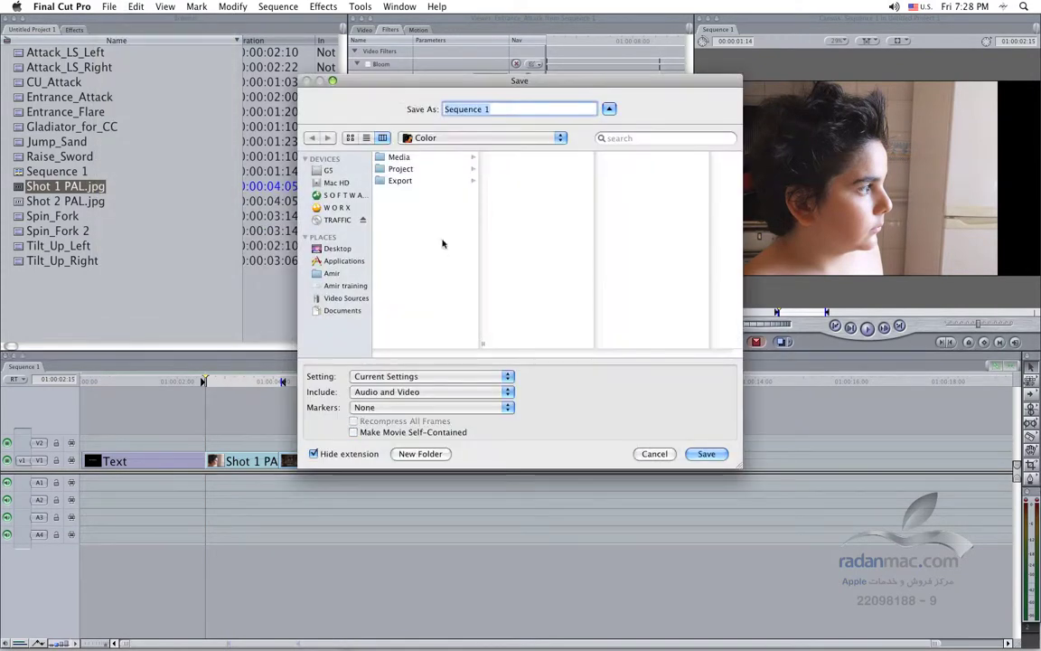
{"action": "left_click", "coordinate": [338, 249]}
{"action": "key", "text": "Tab"}
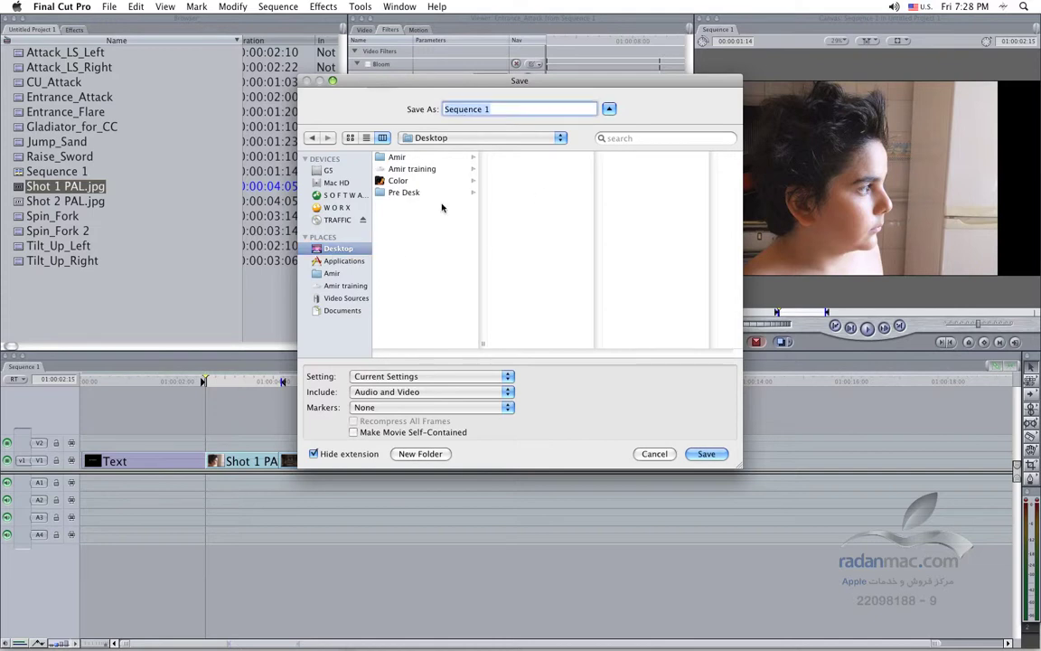
{"action": "type", "text": "Looking"}
{"action": "key", "text": "Return"}
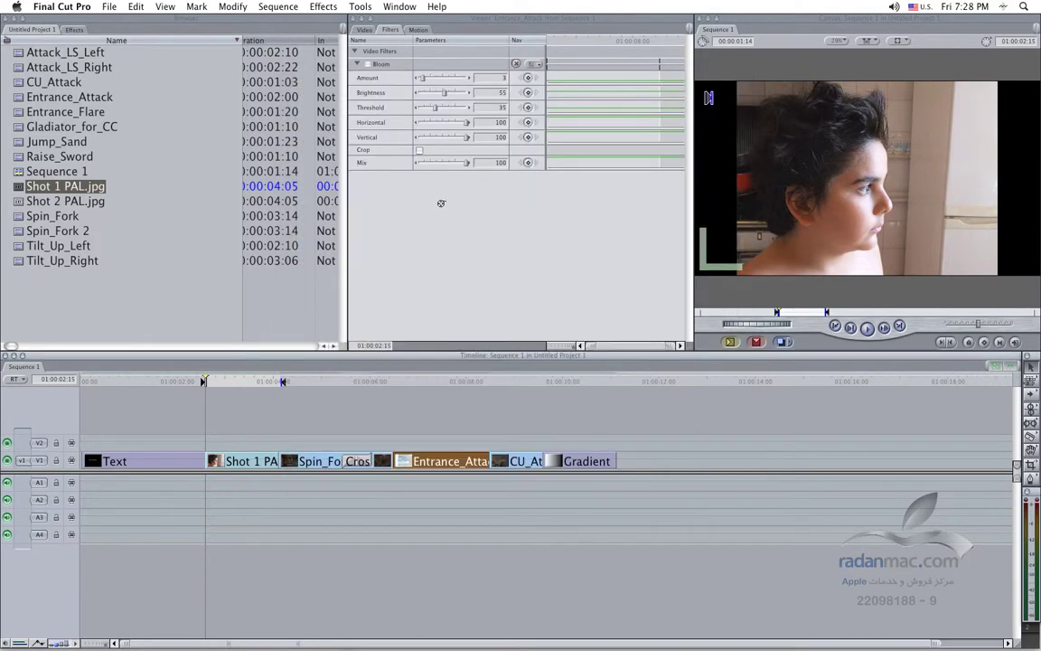
Step: Import the Looking movie from the Desktop and open it in the Viewer
{"action": "key", "text": "super+i"}
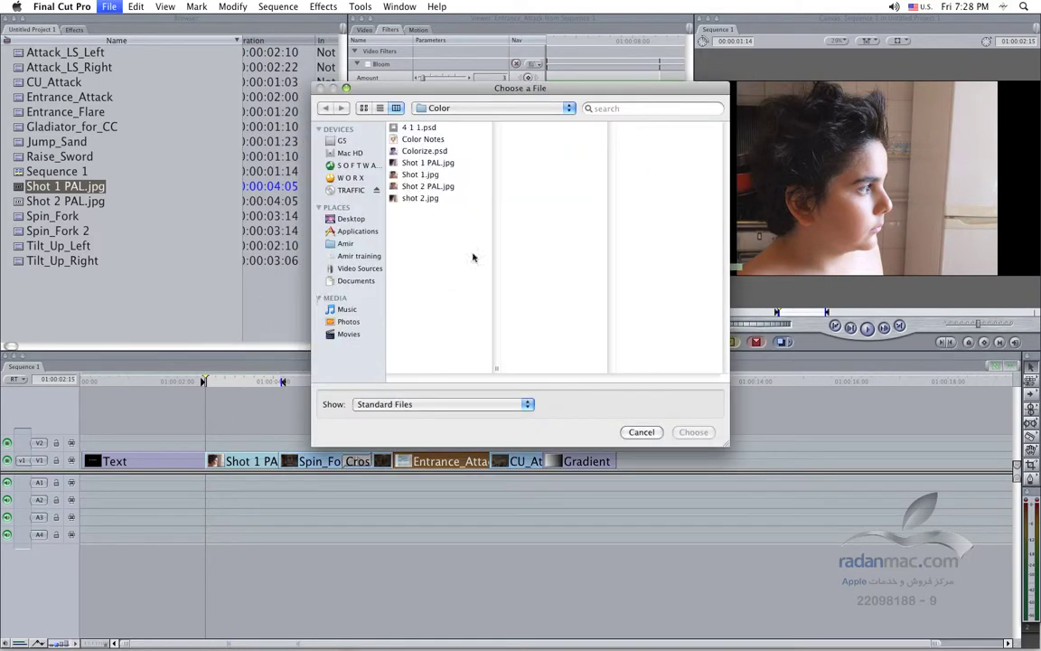
{"action": "left_click", "coordinate": [362, 218]}
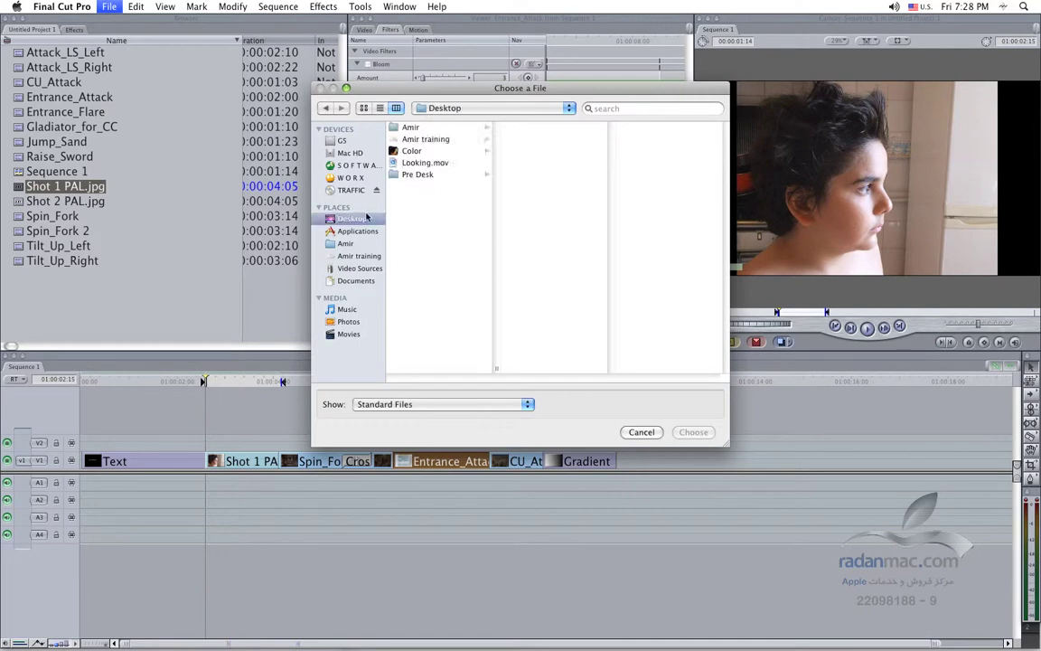
{"action": "left_click", "coordinate": [425, 162]}
{"action": "key", "text": "Return"}
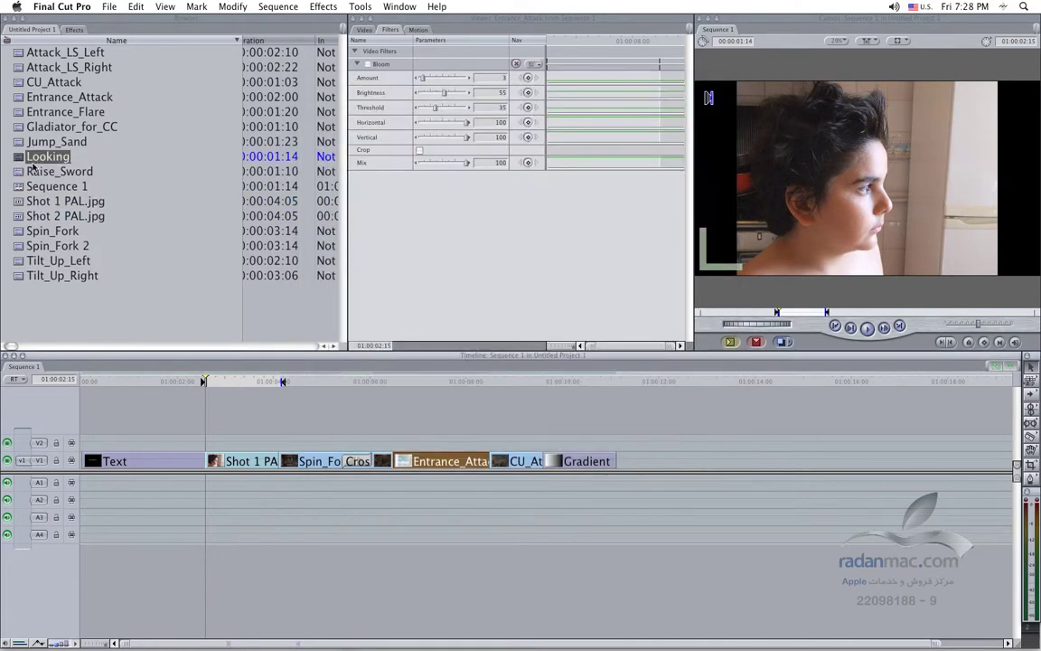
{"action": "double_click", "coordinate": [18, 157]}
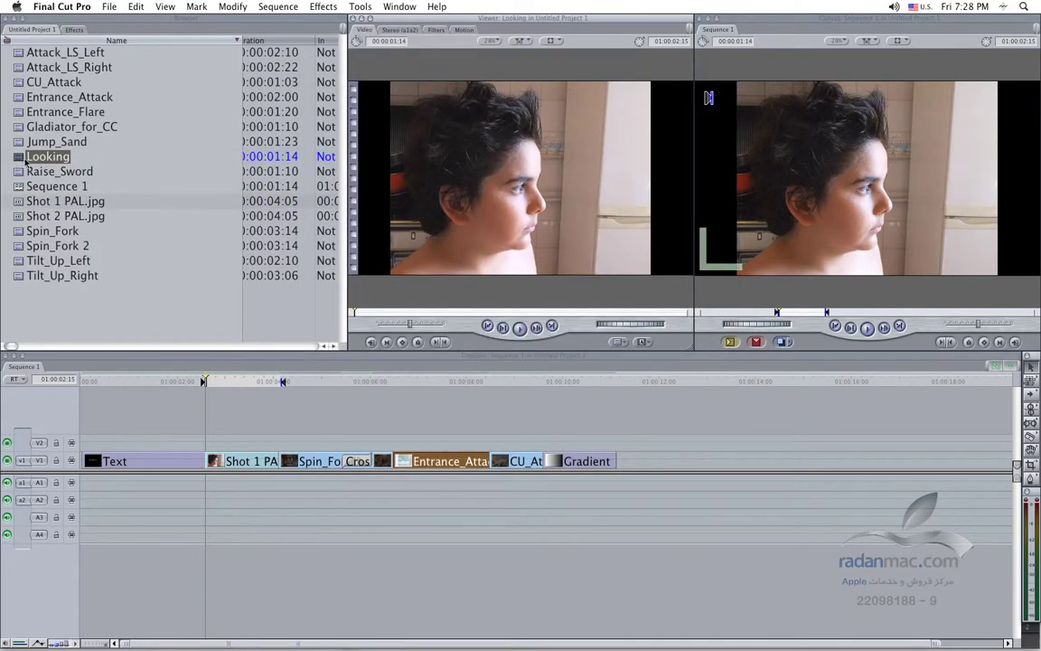
Step: Replace the Shot 1 PAL still on V1 with the Looking clip, without its audio
{"action": "left_click_drag", "start_coordinate": [18, 158], "coordinate": [216, 442]}
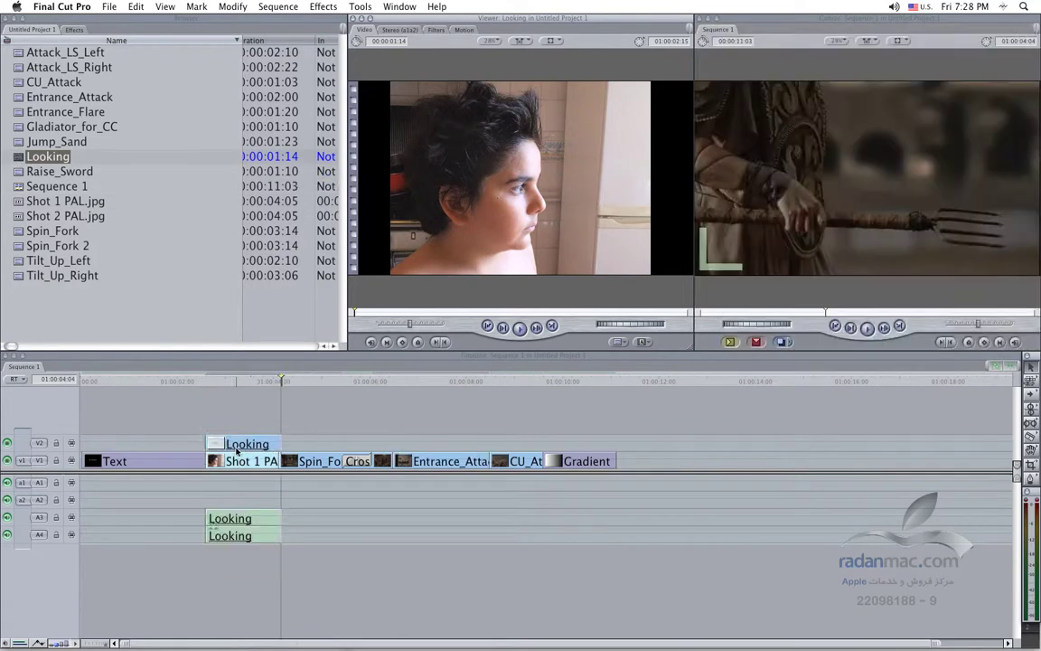
{"action": "left_click", "coordinate": [267, 518], "text": "alt"}
{"action": "key", "text": "Delete"}
{"action": "left_click", "coordinate": [267, 459]}
{"action": "key", "text": "Delete"}
{"action": "left_click", "coordinate": [265, 444]}
{"action": "left_click_drag", "start_coordinate": [265, 443], "coordinate": [261, 458]}
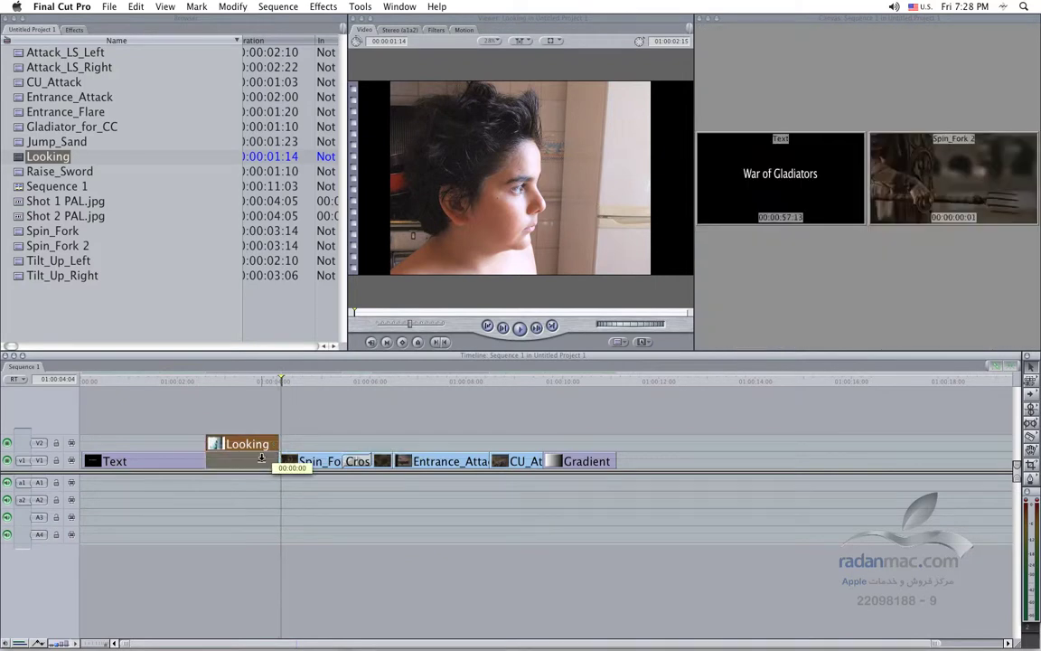
{"action": "left_click_drag", "start_coordinate": [261, 458], "coordinate": [261, 459]}
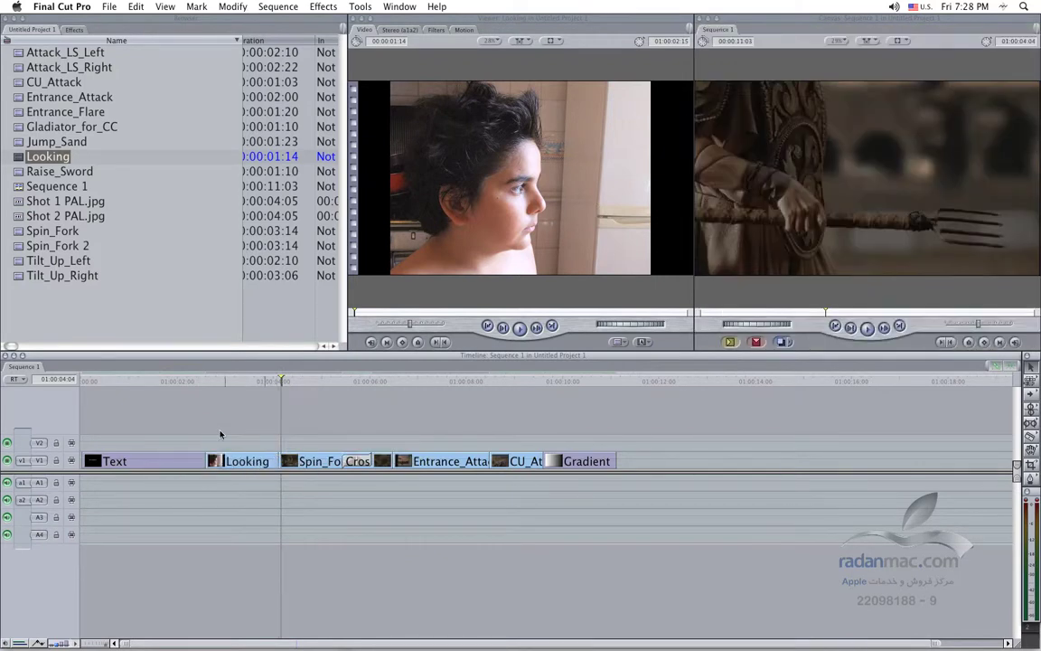
Step: Quit Color without saving, then park the playhead on the Looking clip
{"action": "key", "text": "super+Tab"}
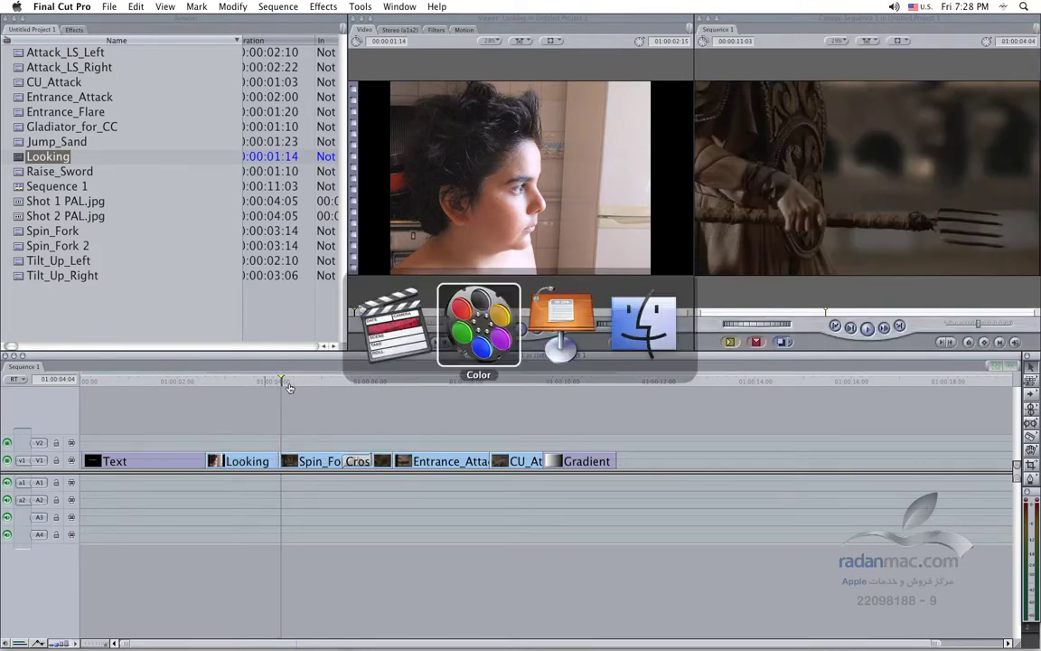
{"action": "key", "text": "super+q"}
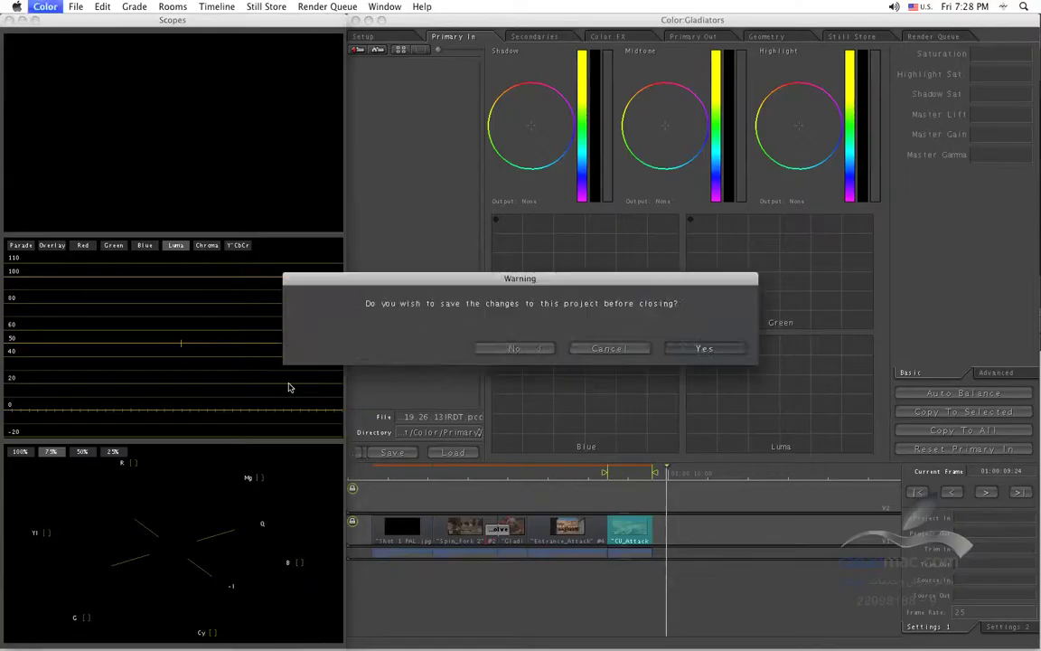
{"action": "left_click", "coordinate": [538, 349]}
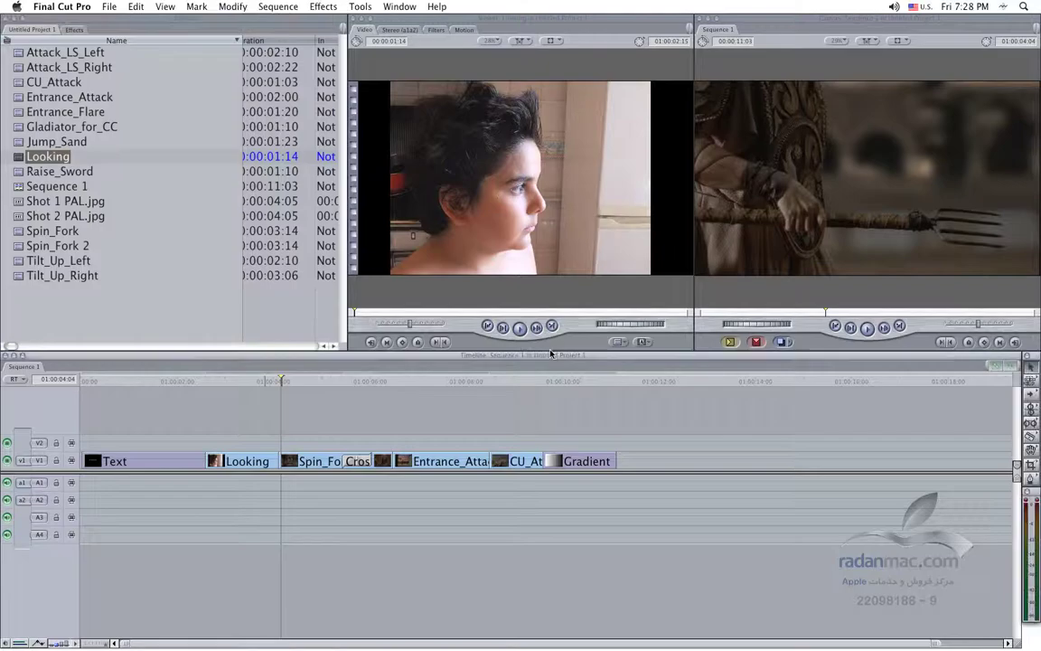
{"action": "left_click", "coordinate": [219, 384]}
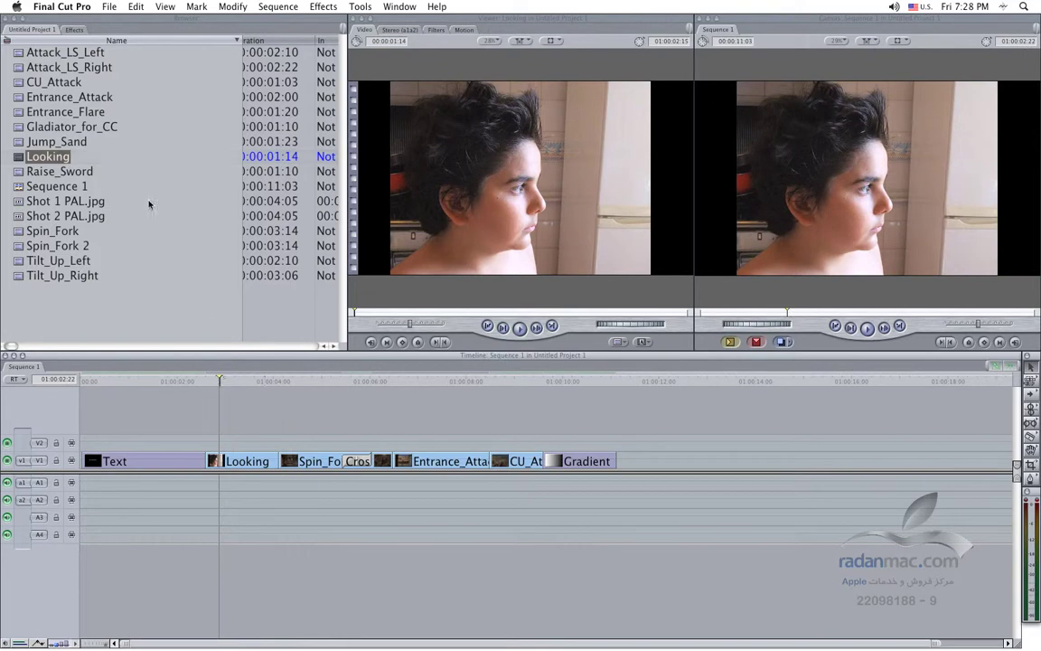
Step: Send Sequence 1 to Color as a new project and switch over to it
{"action": "left_click", "coordinate": [109, 8]}
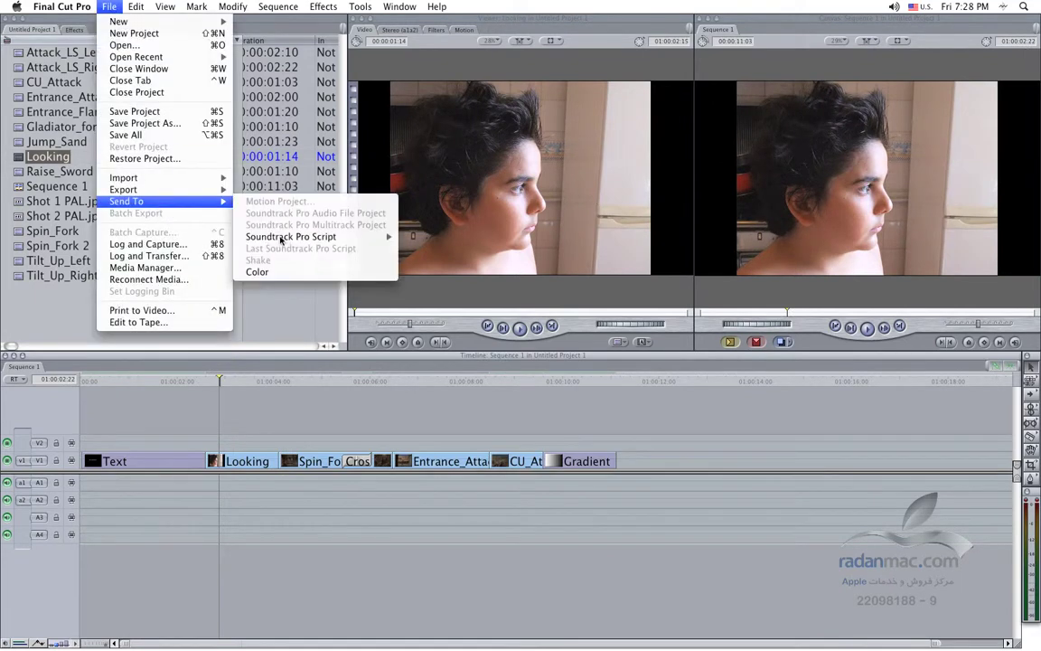
{"action": "left_click", "coordinate": [286, 271]}
{"action": "key", "text": "Return"}
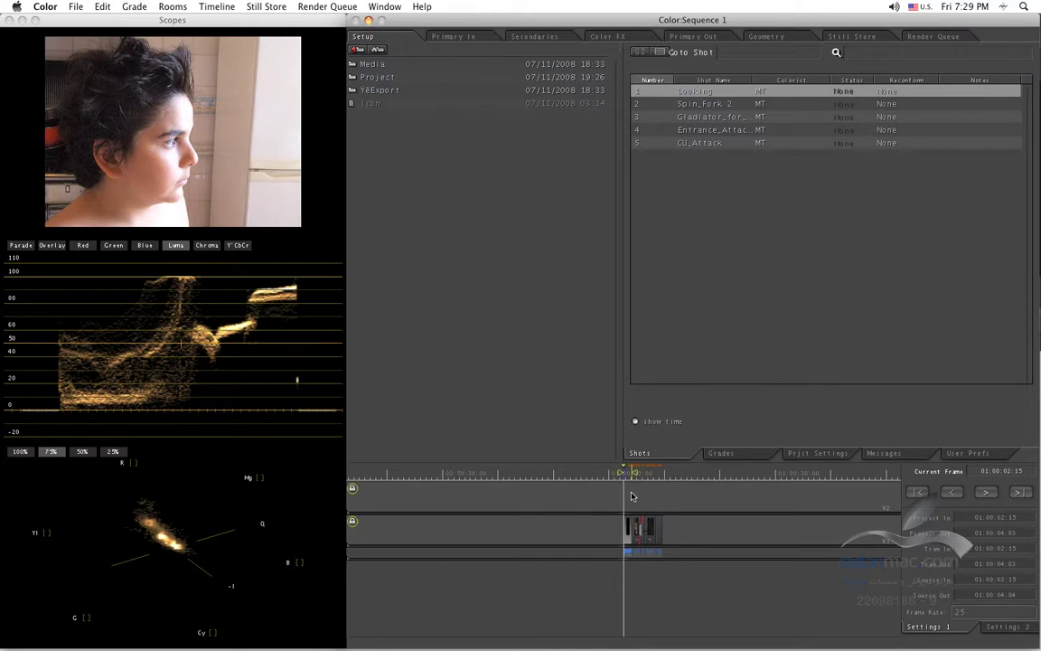
{"action": "key", "text": "super+Tab"}
{"action": "key", "text": "super+Tab"}
{"action": "key", "text": "super+Tab"}
{"action": "key", "text": "super+Tab"}
{"action": "key", "text": "super+Tab"}
{"action": "key", "text": "super+Tab"}
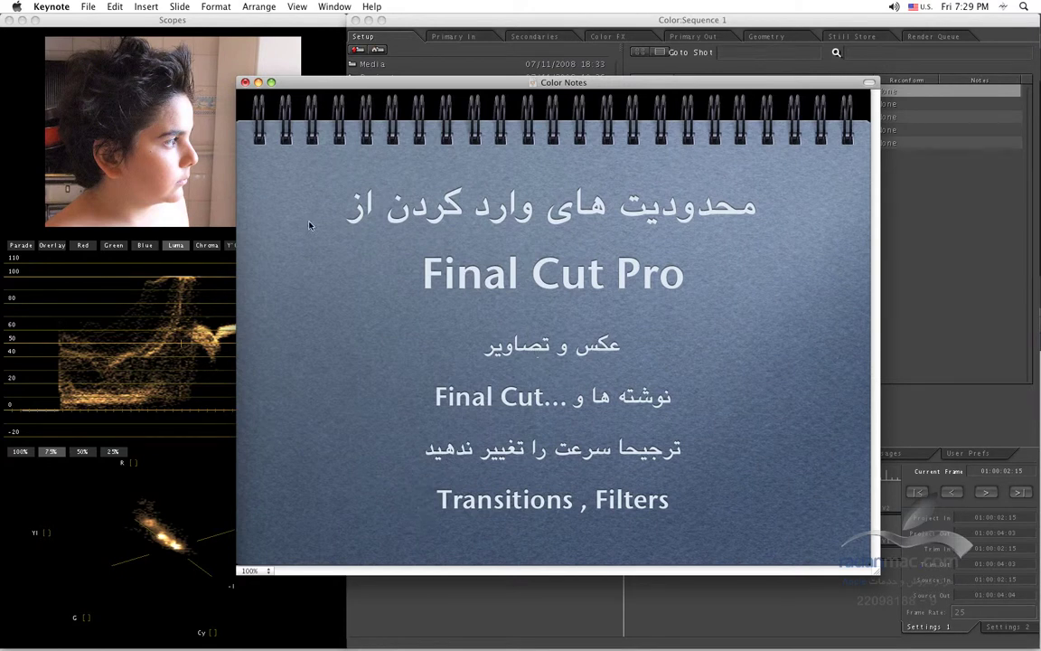
{"action": "key", "text": "super+Tab"}
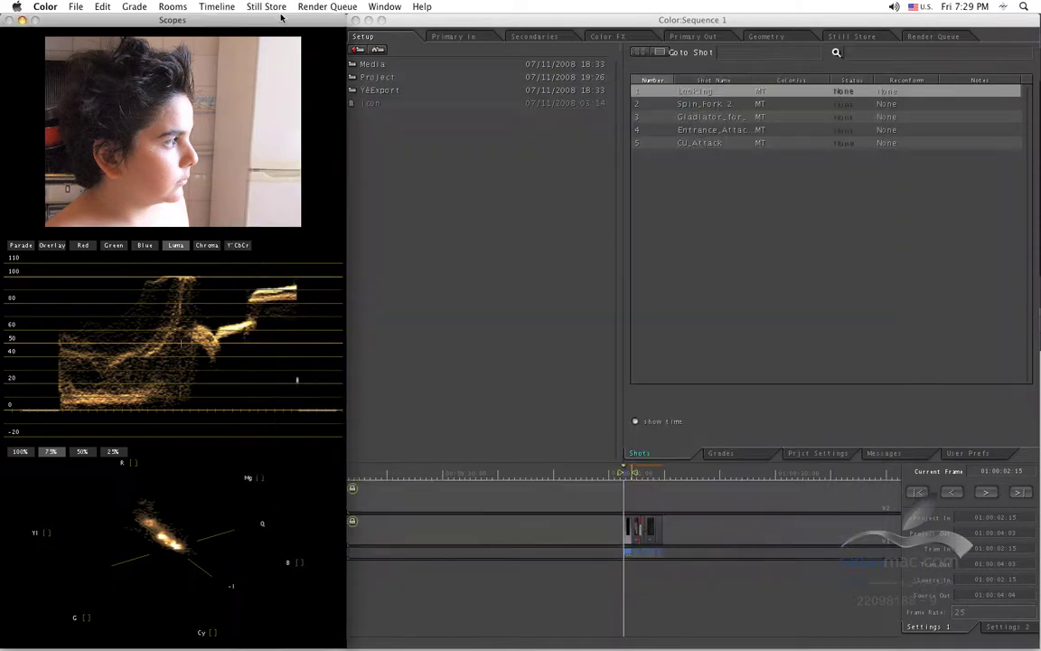